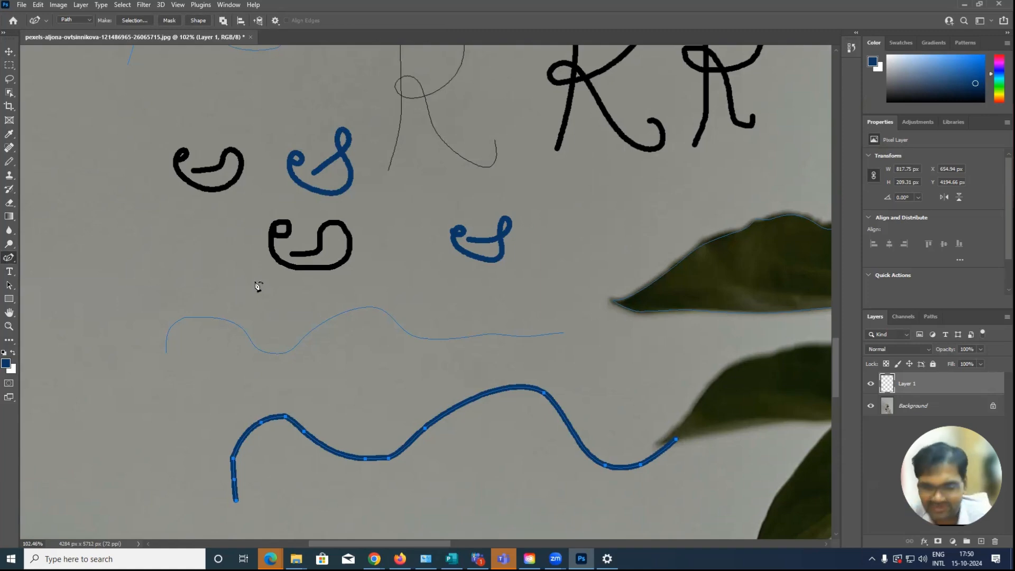
Deselect the active practice path so that no path is being edited on the canvas
key("ctrl+minus")
key("ctrl+minus")
key("ctrl+minus")
key("ctrl+minus")
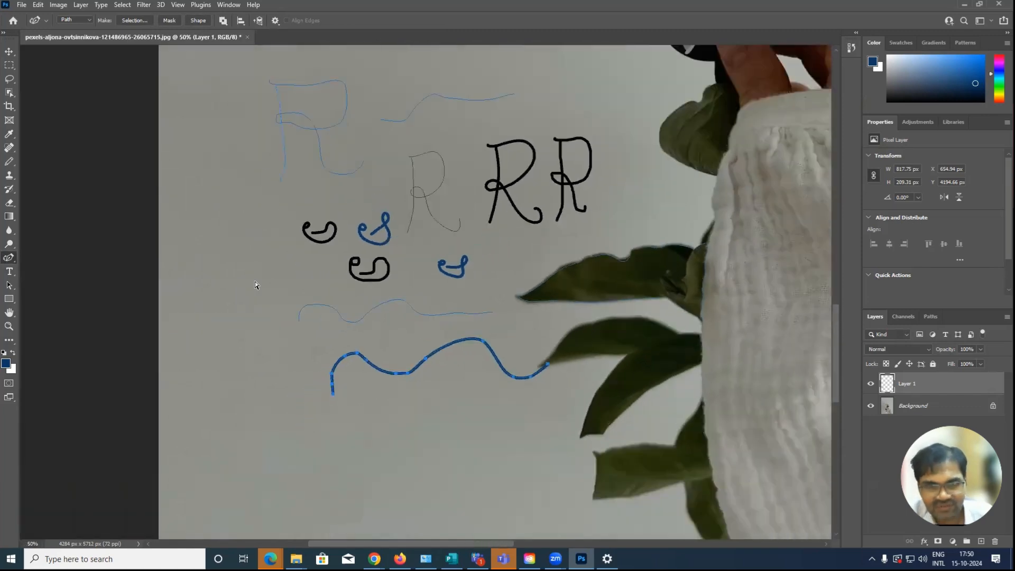
left_click_drag(359, 337, 285, 229)
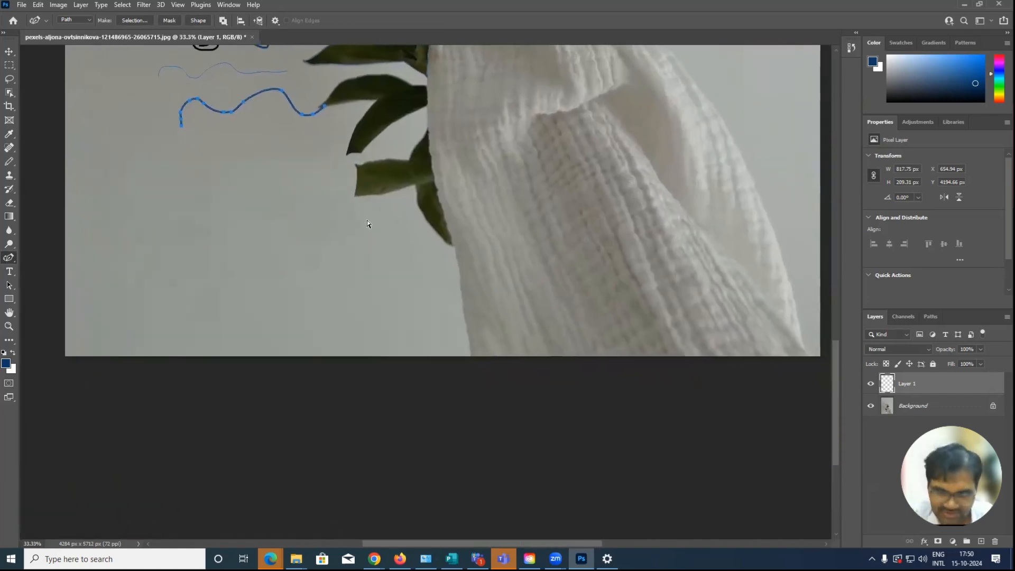
key("ctrl+minus")
key("ctrl+minus")
left_click_drag(374, 213, 360, 311)
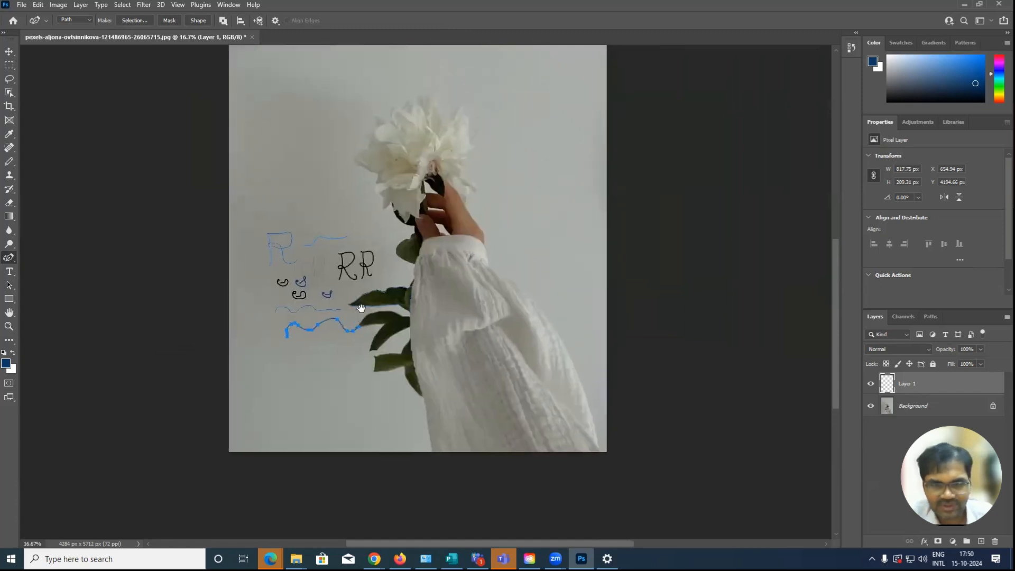
left_click_drag(447, 204, 429, 313)
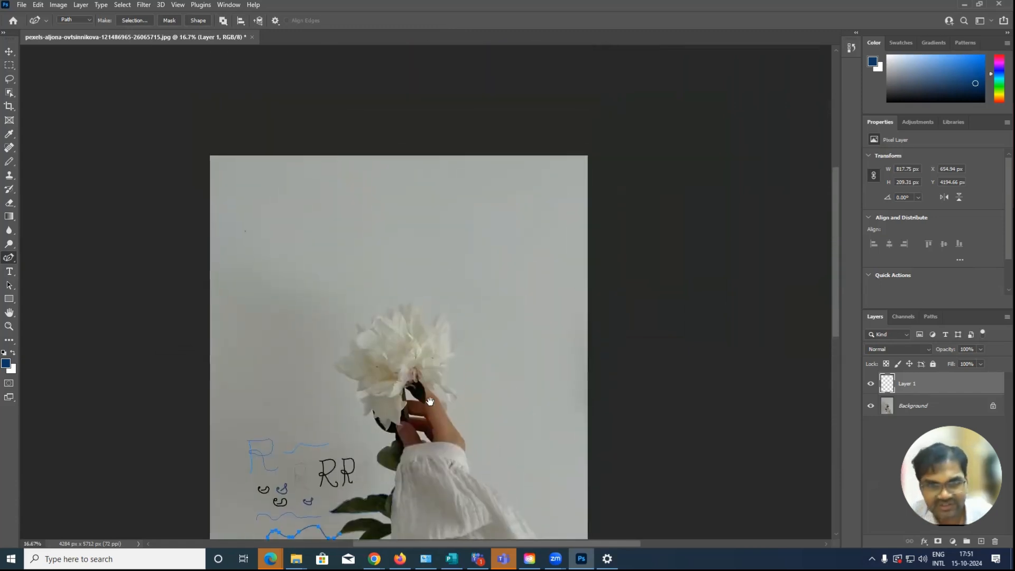
left_click(180, 318)
key("Escape")
key("Escape")
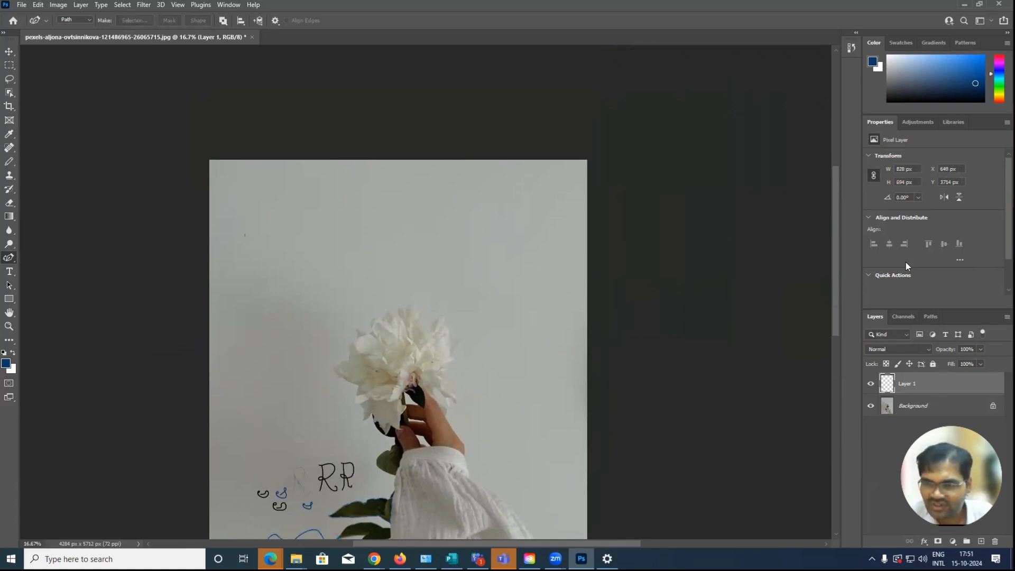
Delete the existing work path that holds the practice curves
left_click(928, 317)
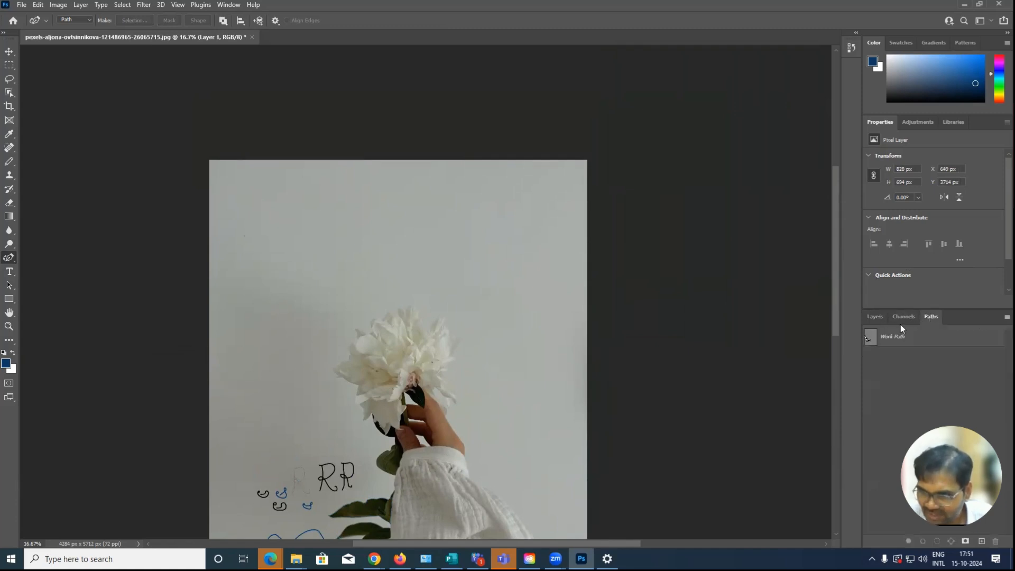
scroll(310, 457, "down", 3)
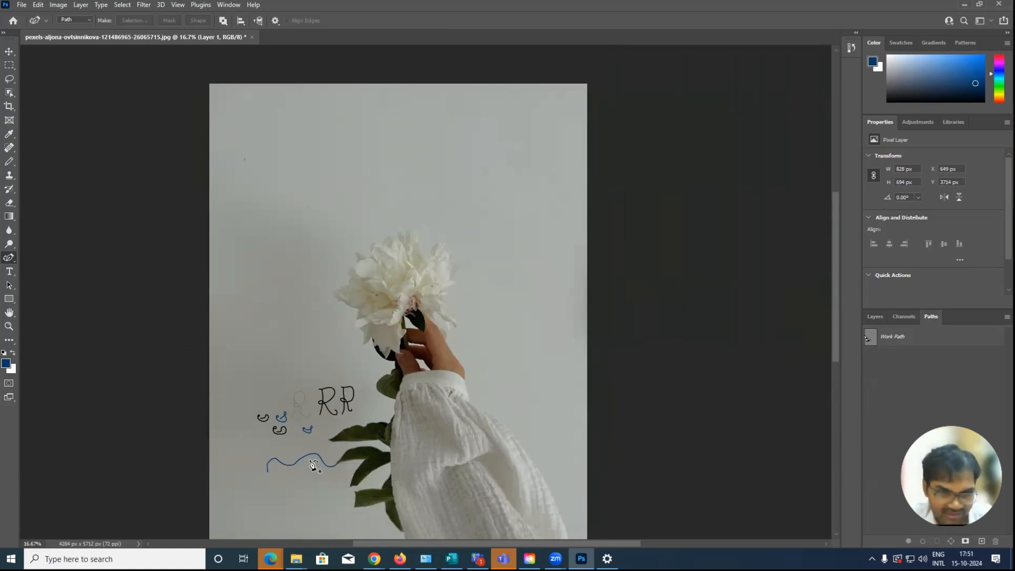
left_click(336, 465)
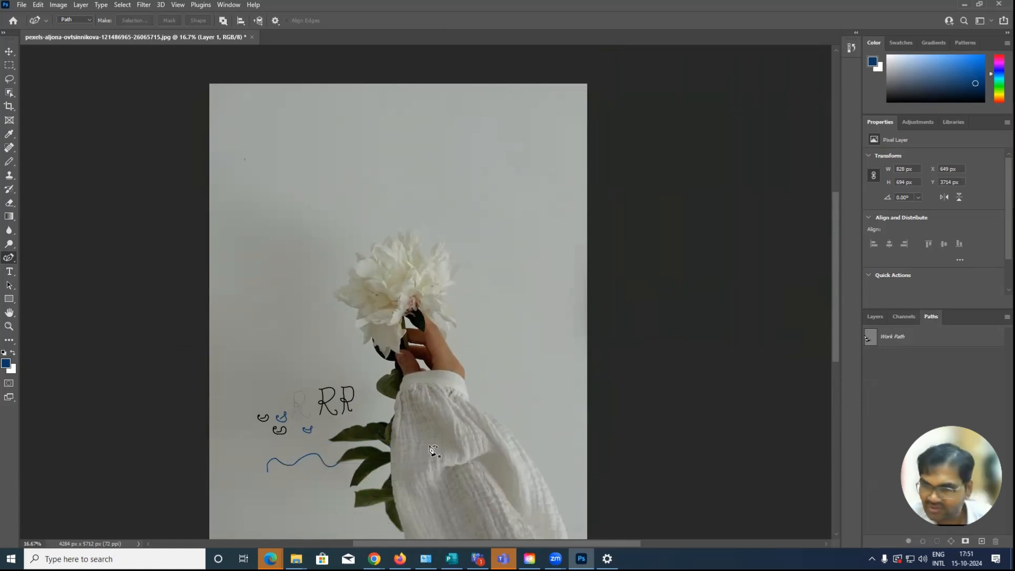
left_click(925, 339)
key("Delete")
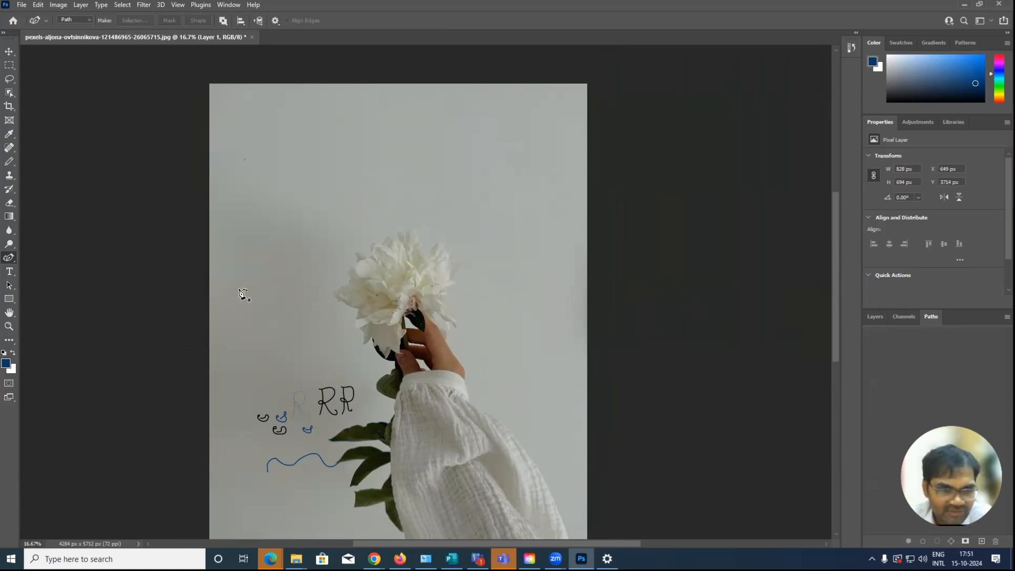
Draw a closed path about 5891 × 3075 px with the Curvature Pen, waving above the flower and extending beyond the canvas edges
left_click(194, 267)
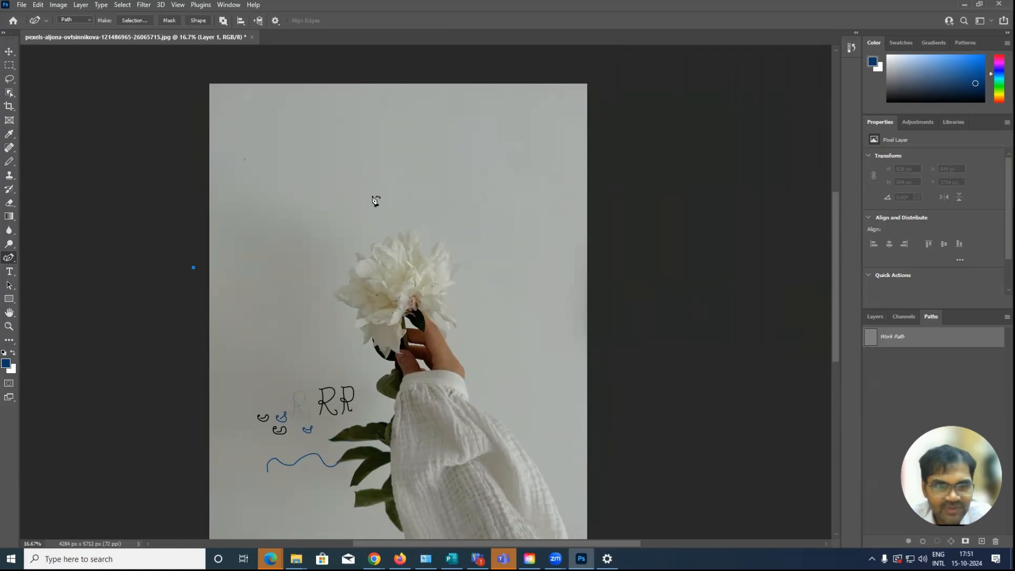
left_click(381, 182)
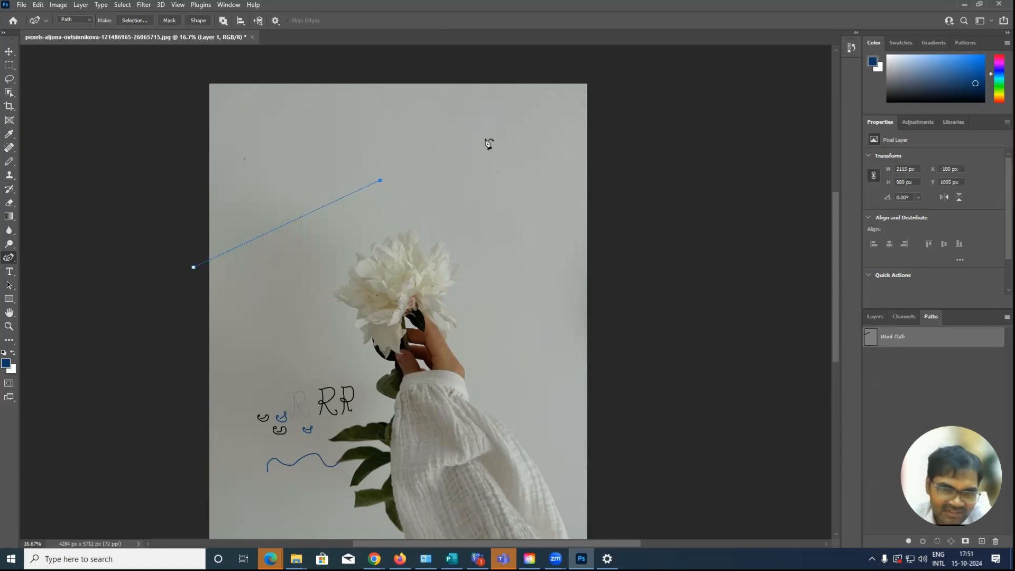
left_click(522, 260)
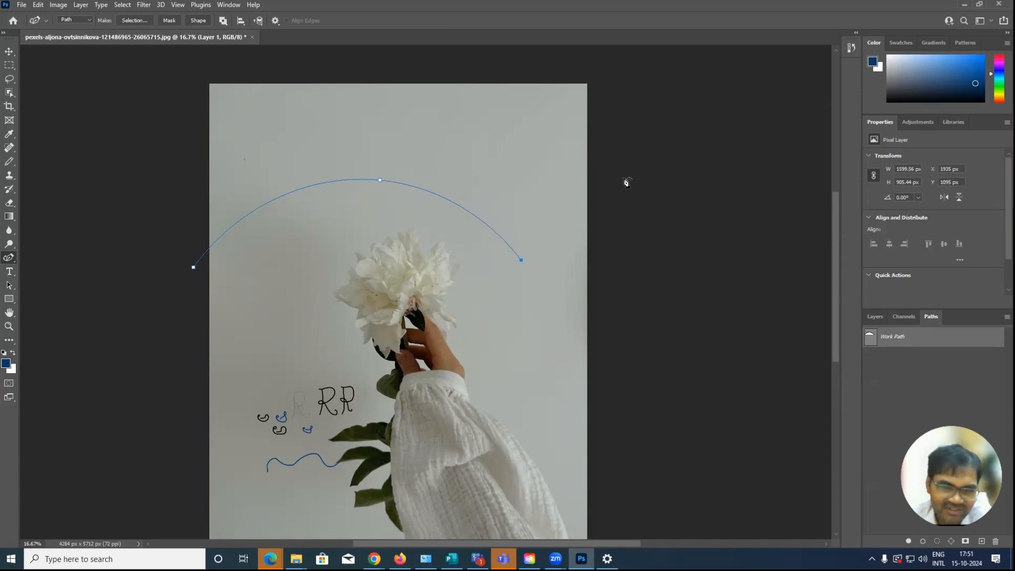
left_click(642, 157)
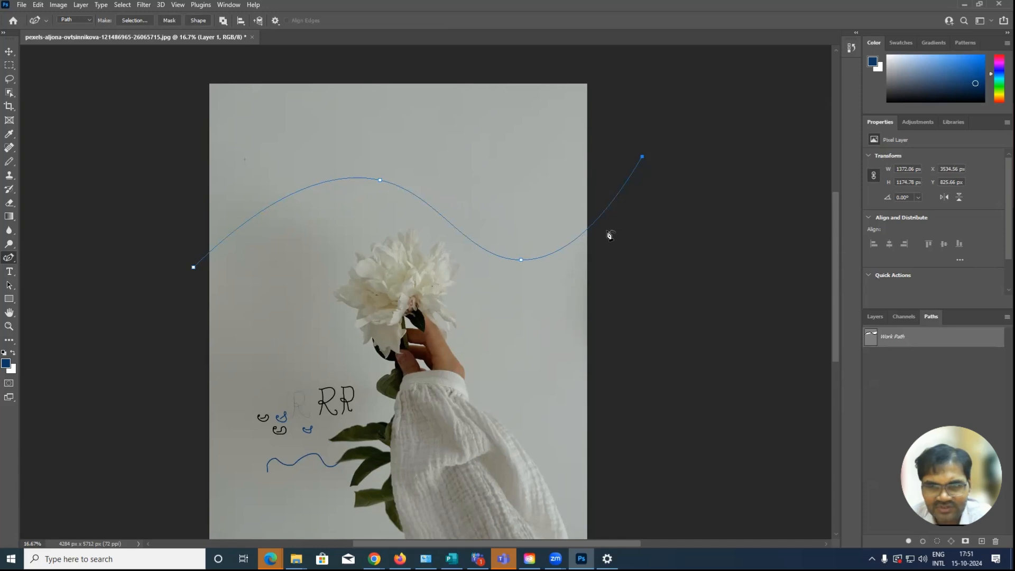
left_click(524, 67)
scroll(505, 50, "up", 1)
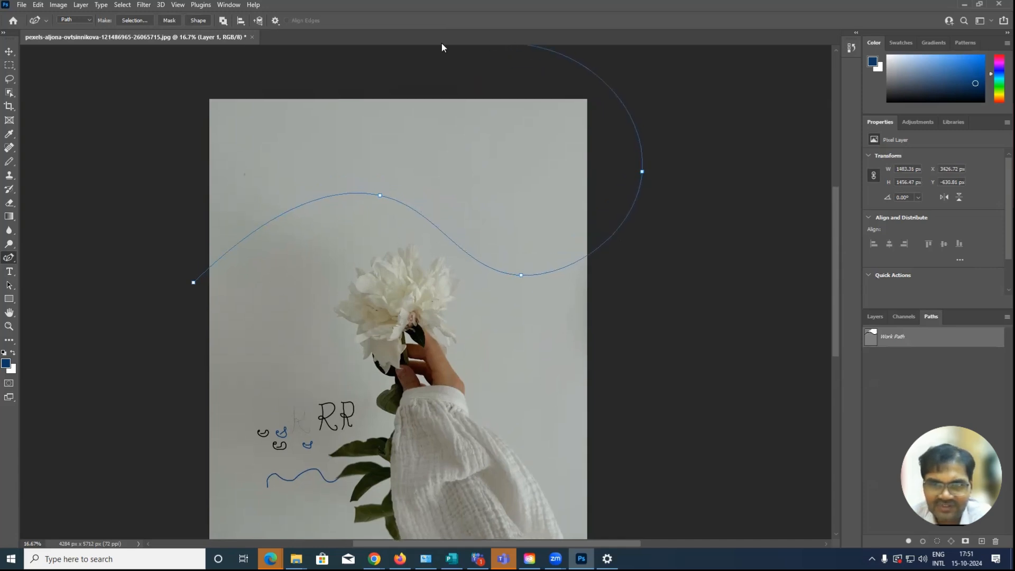
left_click(145, 104)
left_click(152, 267)
left_click(193, 282)
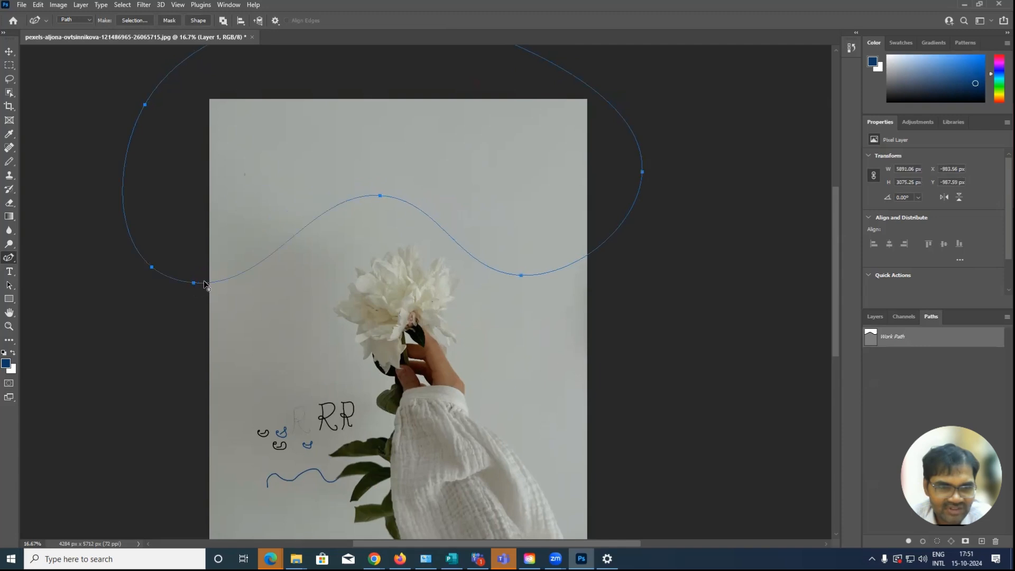
left_click(9, 51)
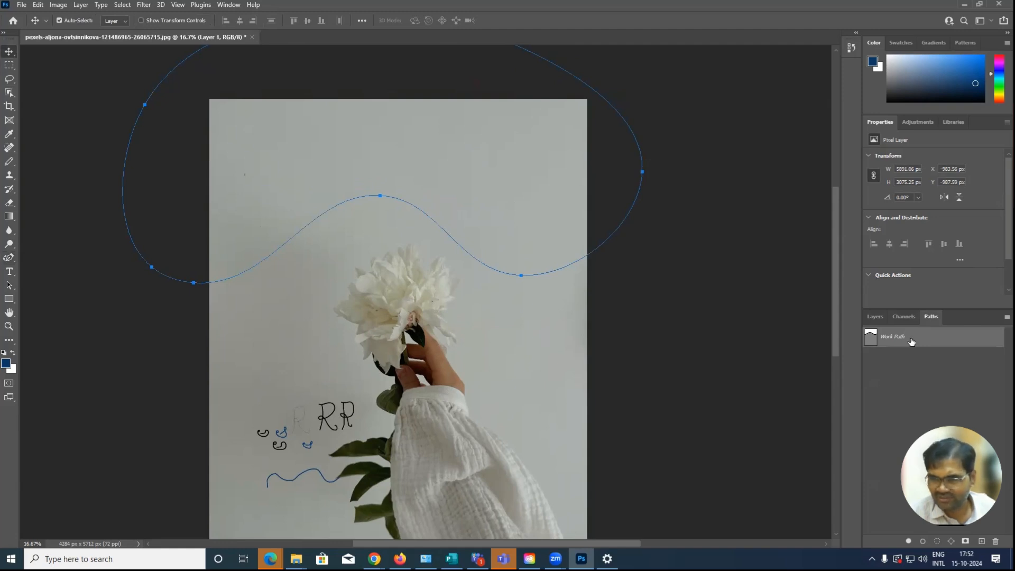
Add a new layer and fill the closed wavy path with the dark blue foreground color, Normal mode at 100% opacity
left_click(875, 317)
left_click(982, 540)
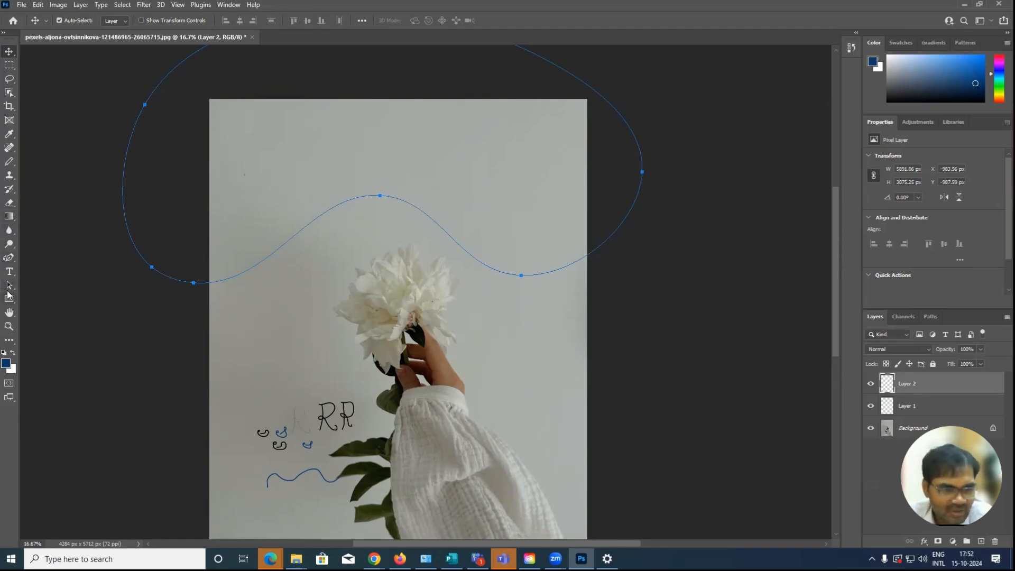
left_click(15, 259)
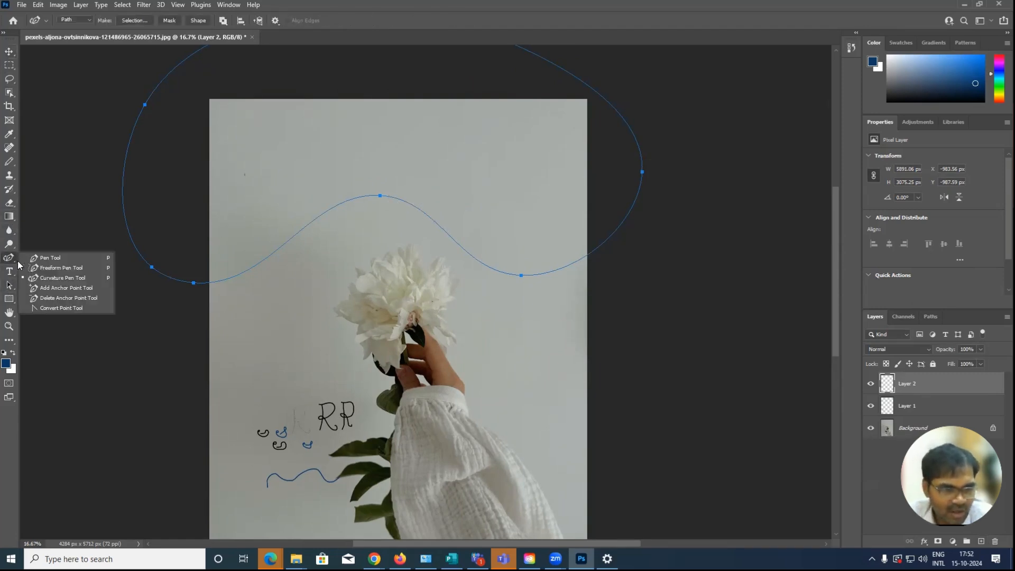
left_click(46, 258)
right_click(447, 234)
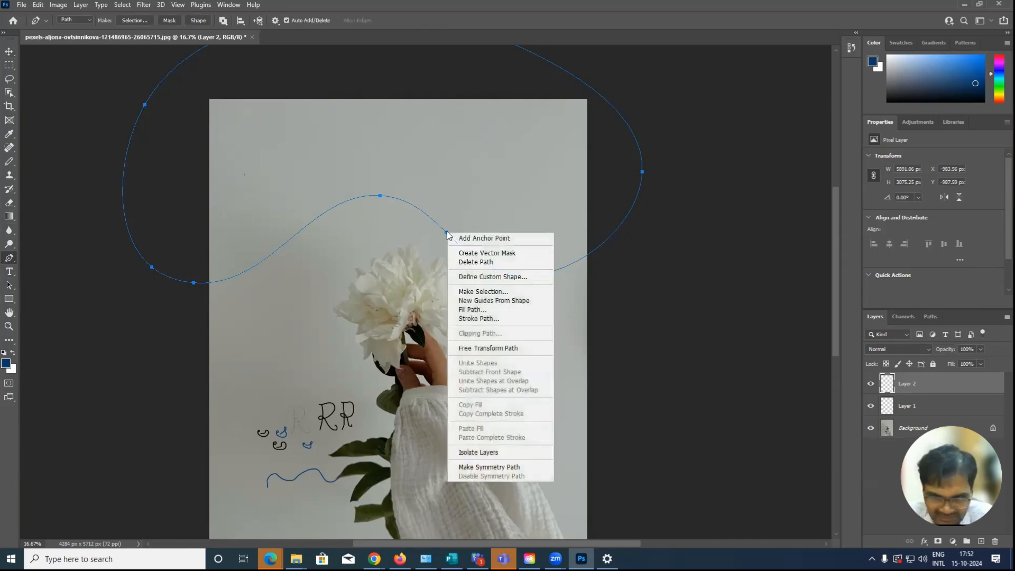
left_click(482, 311)
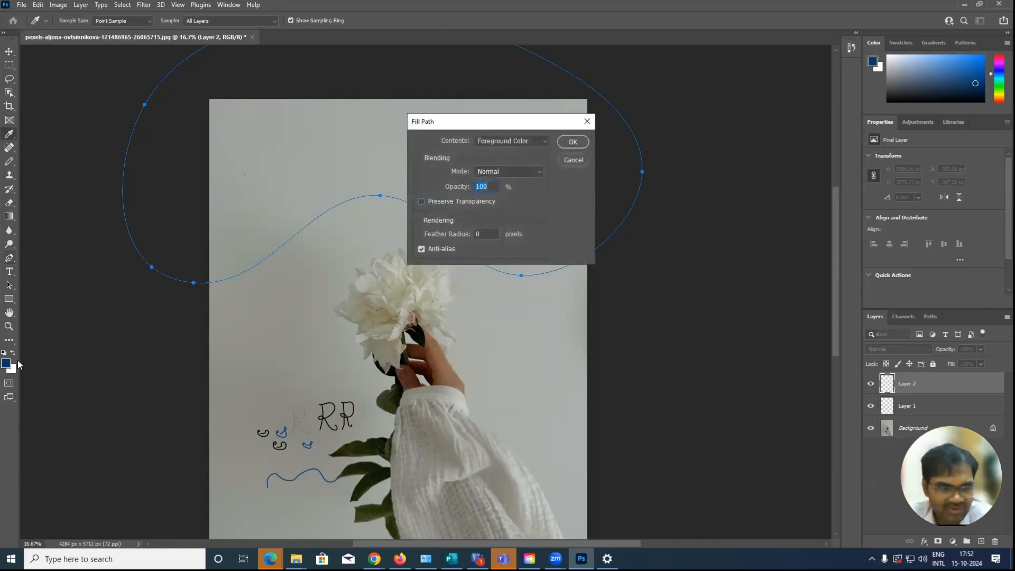
left_click(576, 144)
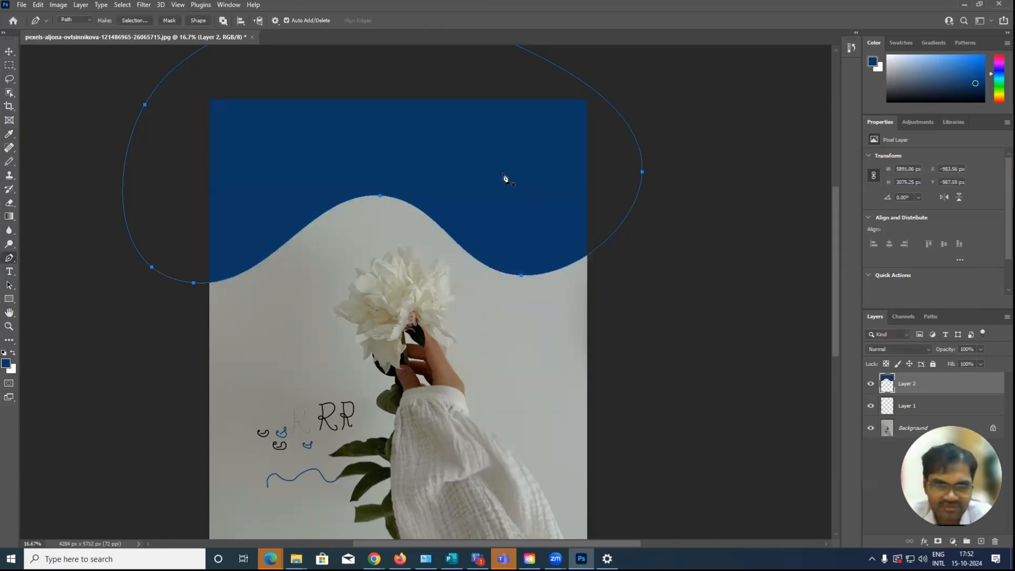
left_click(9, 51)
left_click(679, 269)
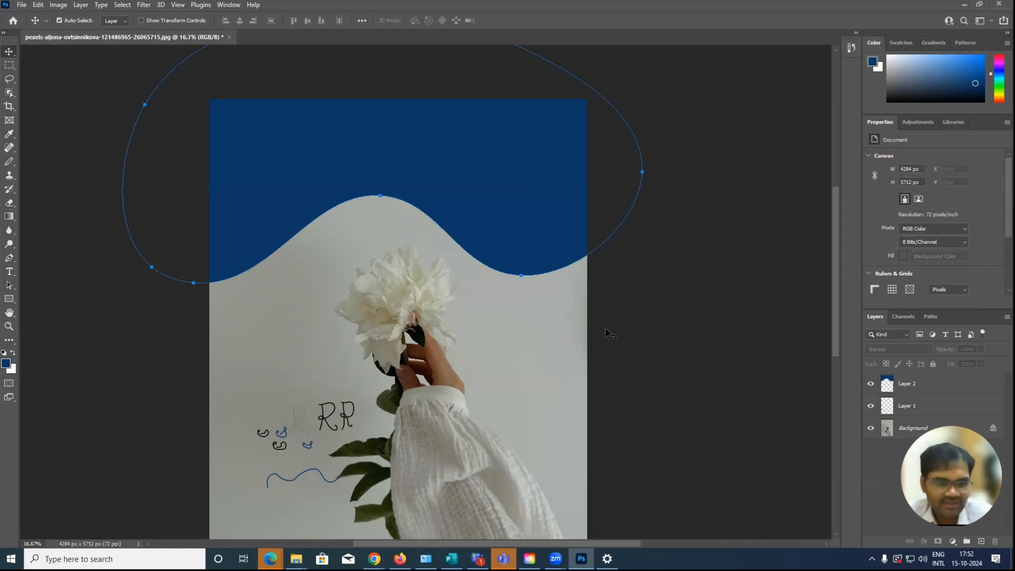
scroll(536, 403, "down", 3)
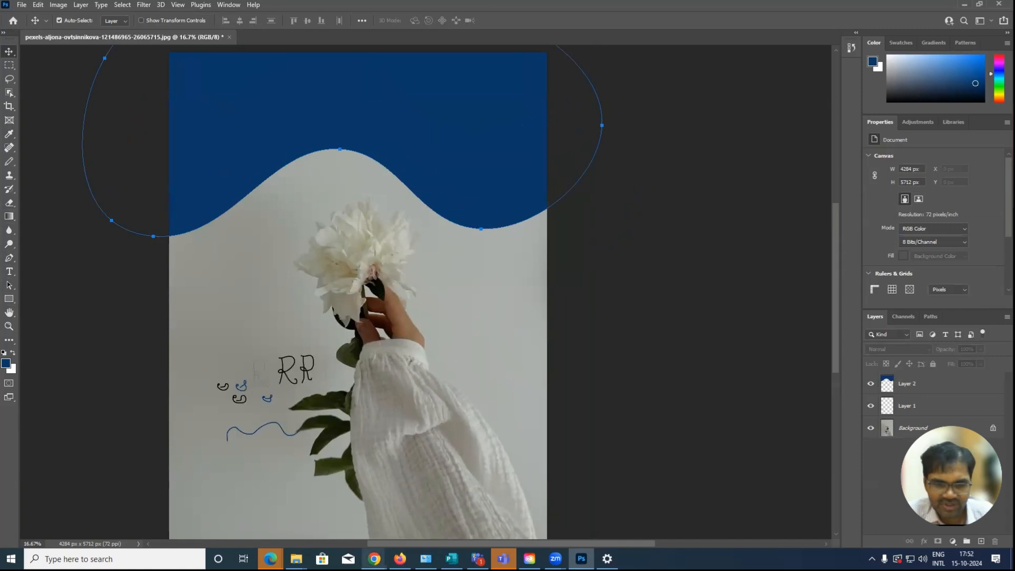
Switch to Chrome and open freepik.com in a new browser window
mouse_move(374, 558)
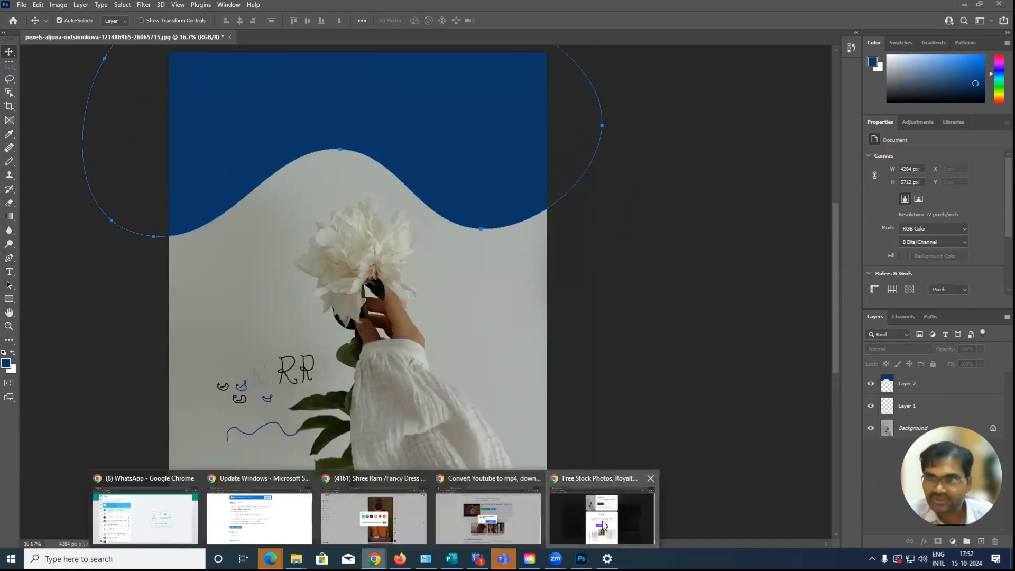
key("ctrl+n")
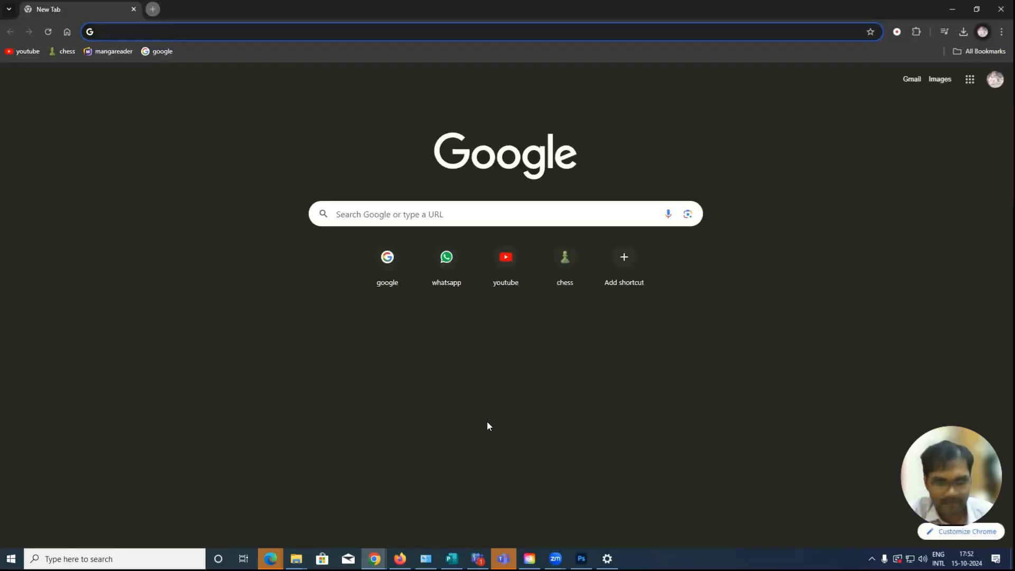
type("free")
key("Return")
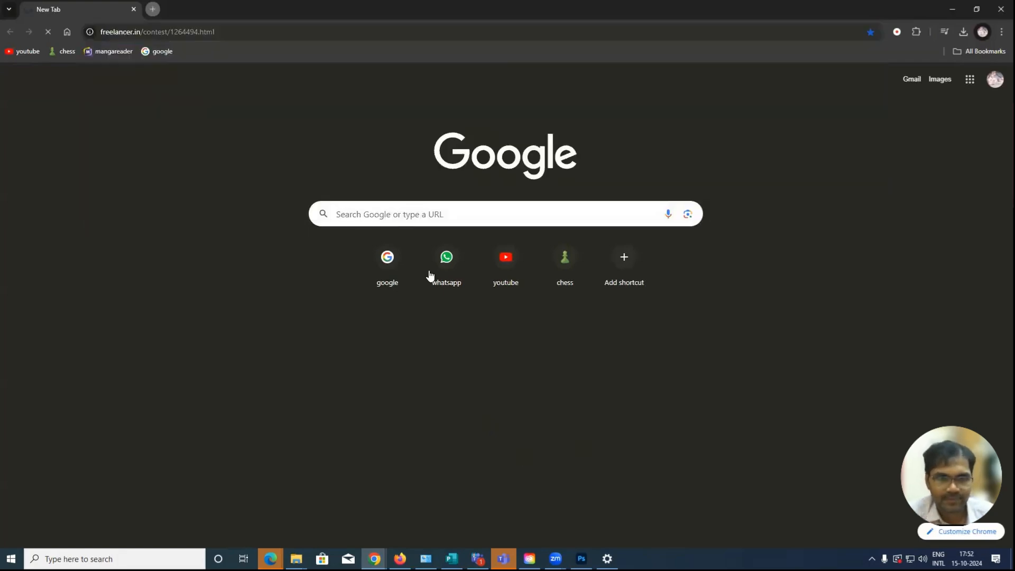
left_click(254, 33)
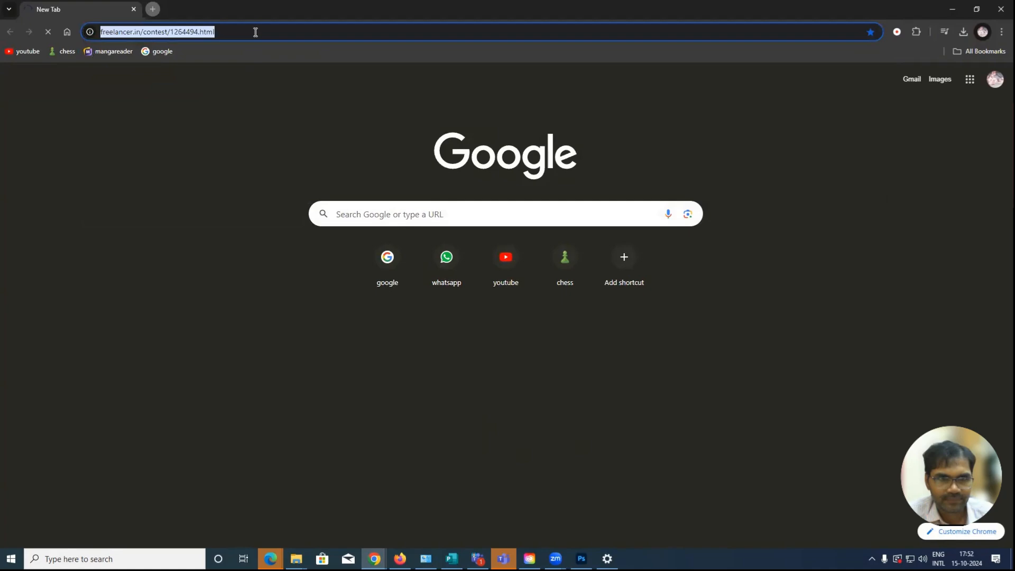
type("fdr")
key("BackSpace")
key("BackSpace")
key("BackSpace")
type("freepo")
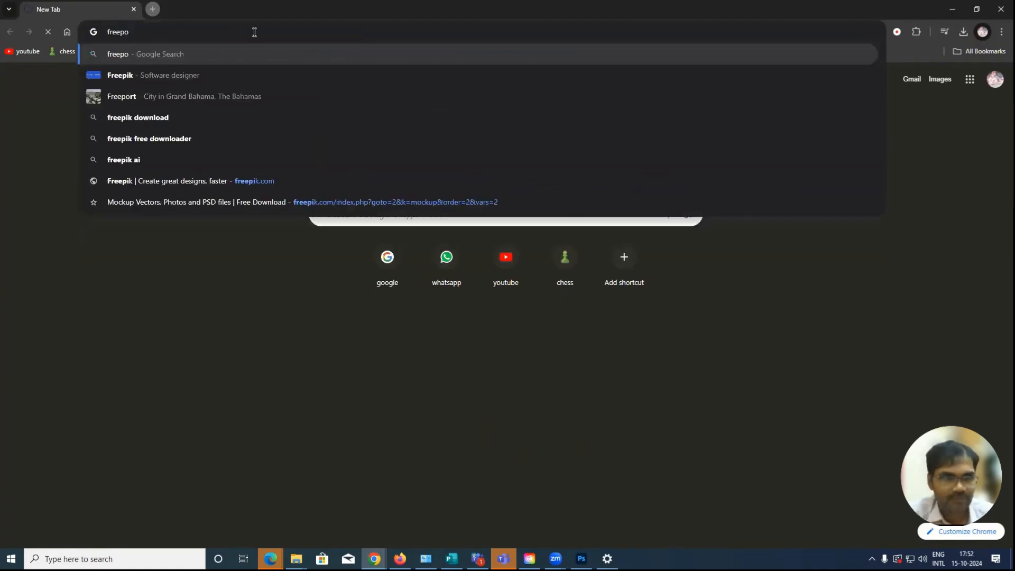
key("BackSpace")
type("ik")
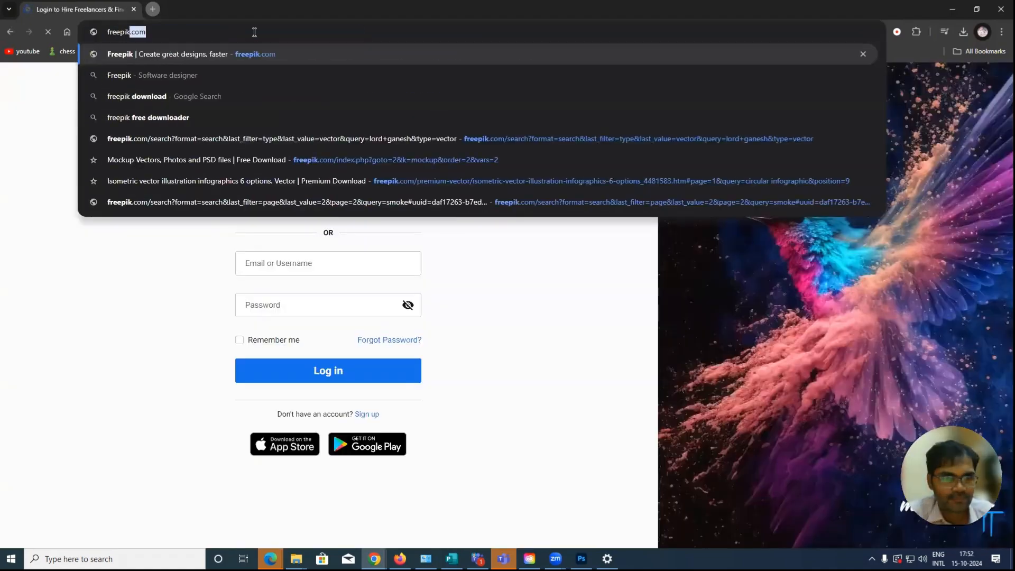
key("Return")
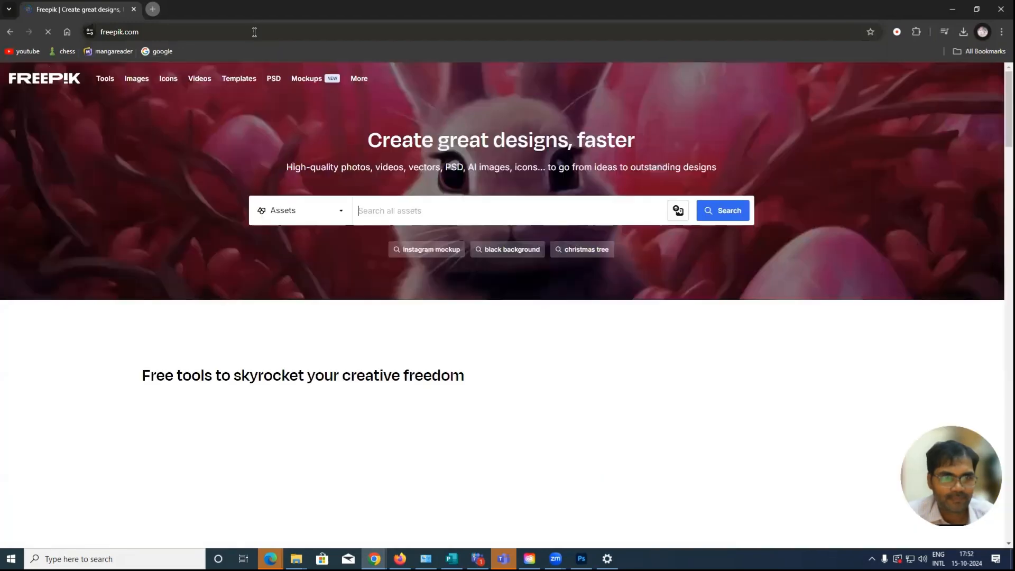
Search Freepik assets for "curve shapes" and browse the resulting images for wave banner designs
type("g")
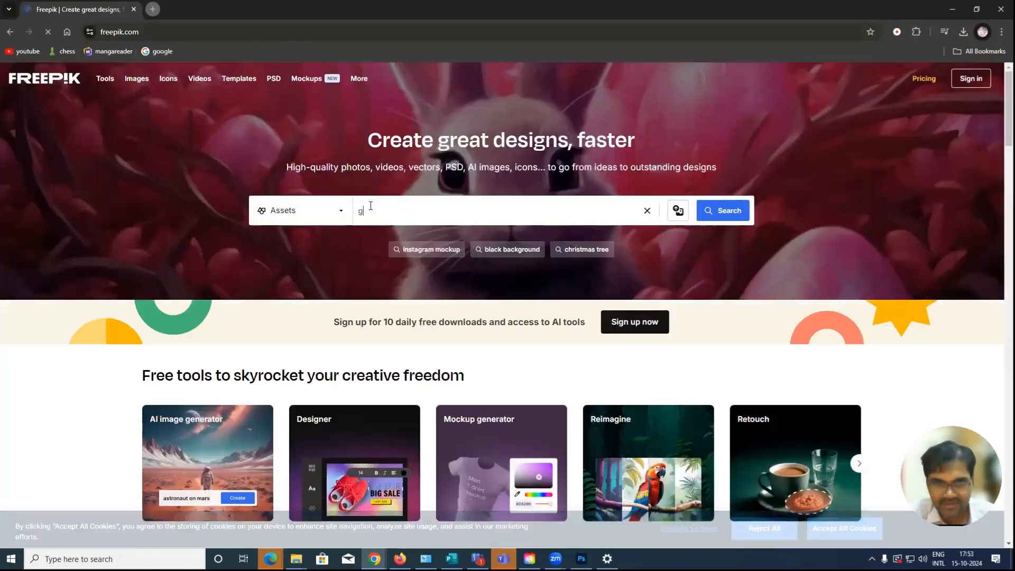
type("u")
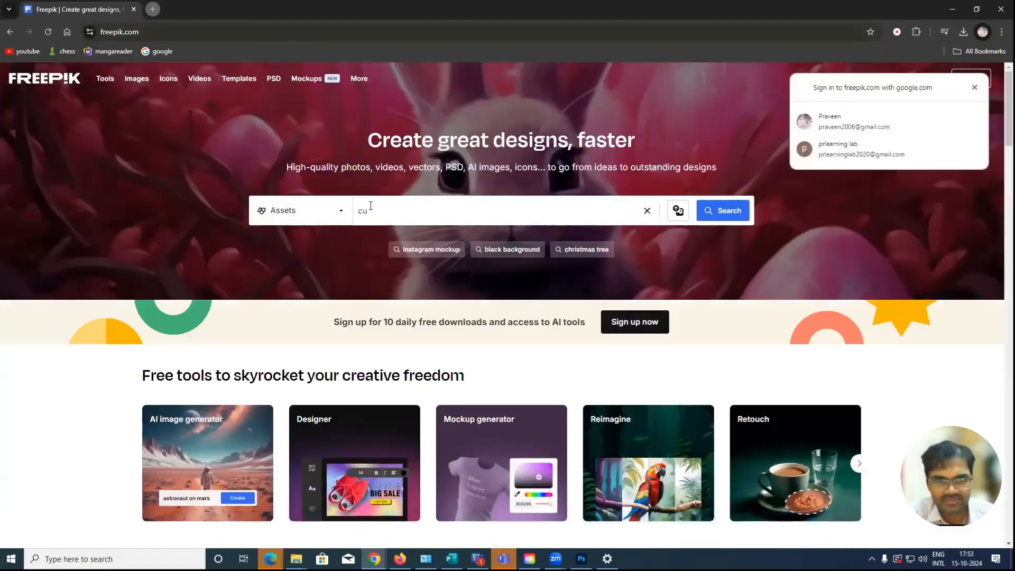
type("rve shapes")
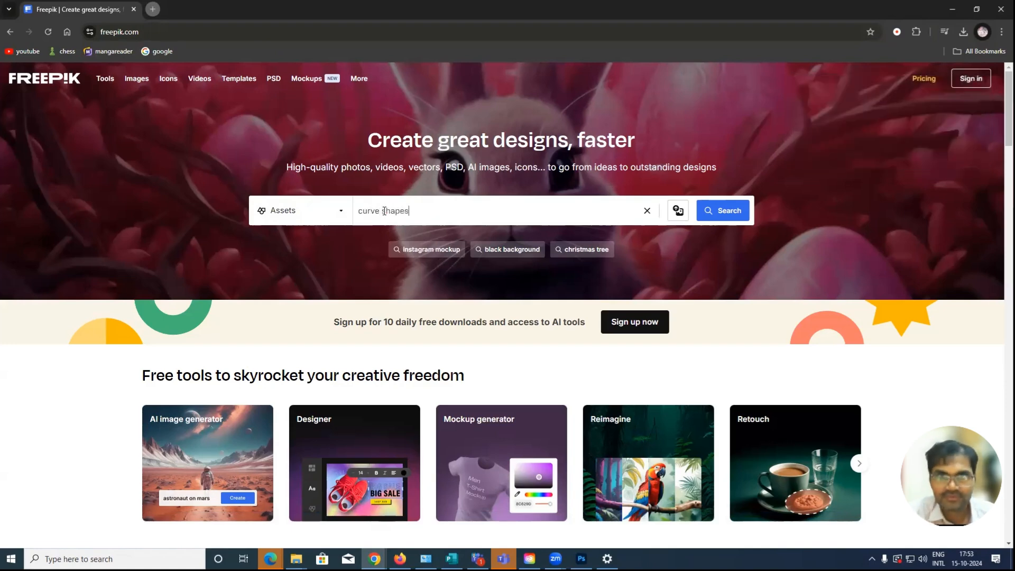
key("Return")
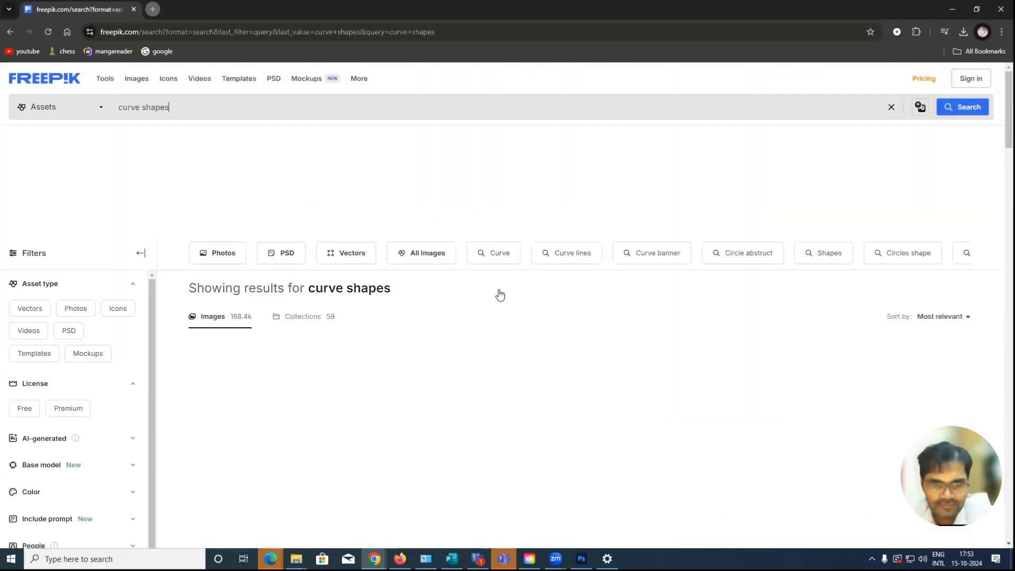
scroll(504, 297, "down", 2)
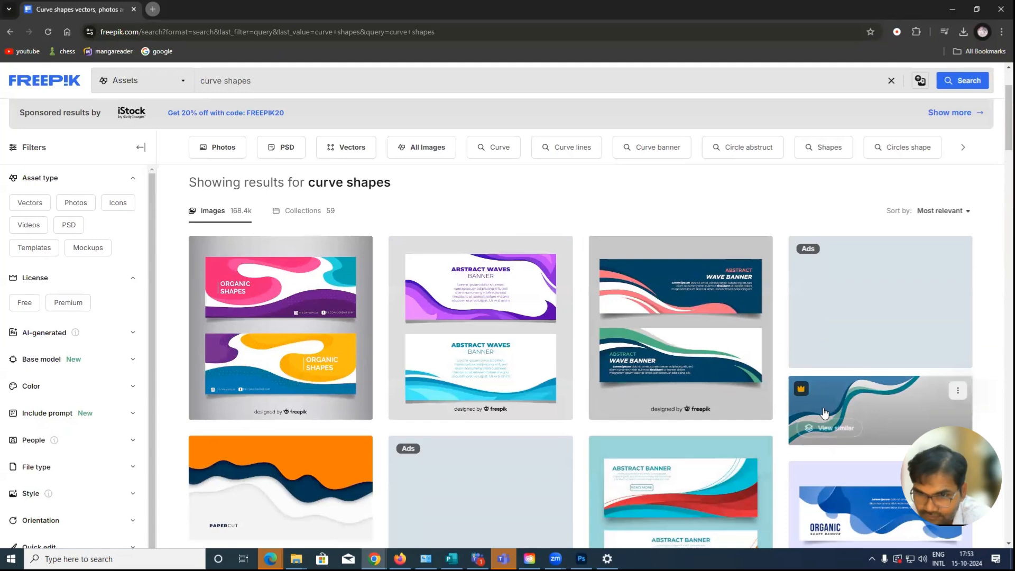
Browse the "curve shapes" results and copy the green wavy Abstract Background image to the clipboard
scroll(824, 412, "down", 3)
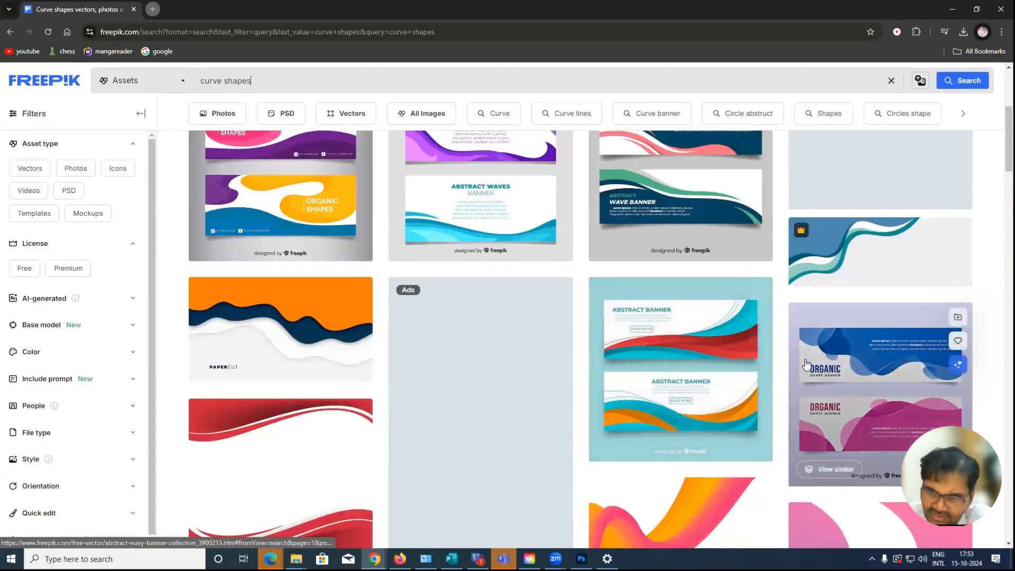
scroll(827, 388, "down", 3)
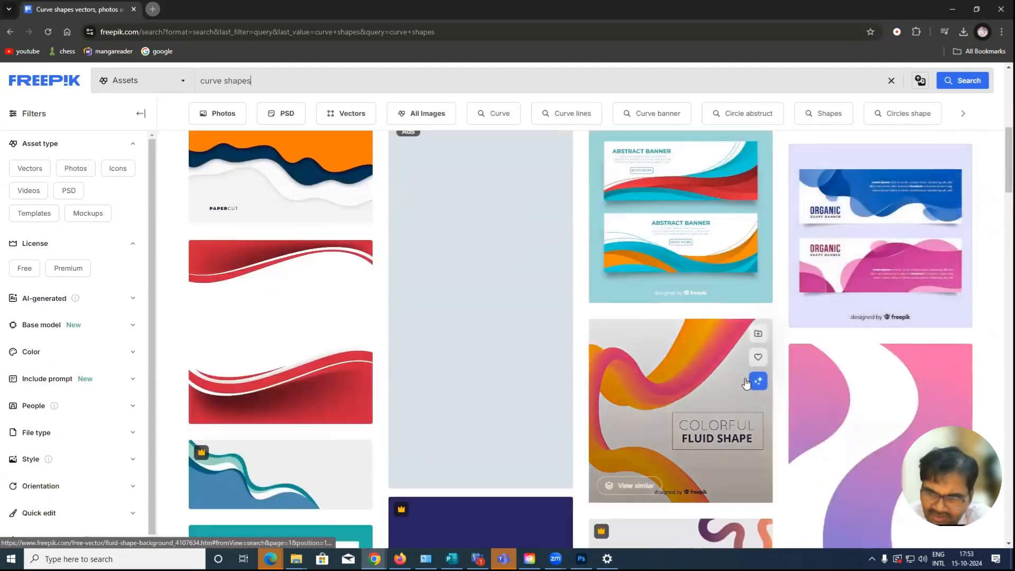
scroll(746, 383, "down", 5)
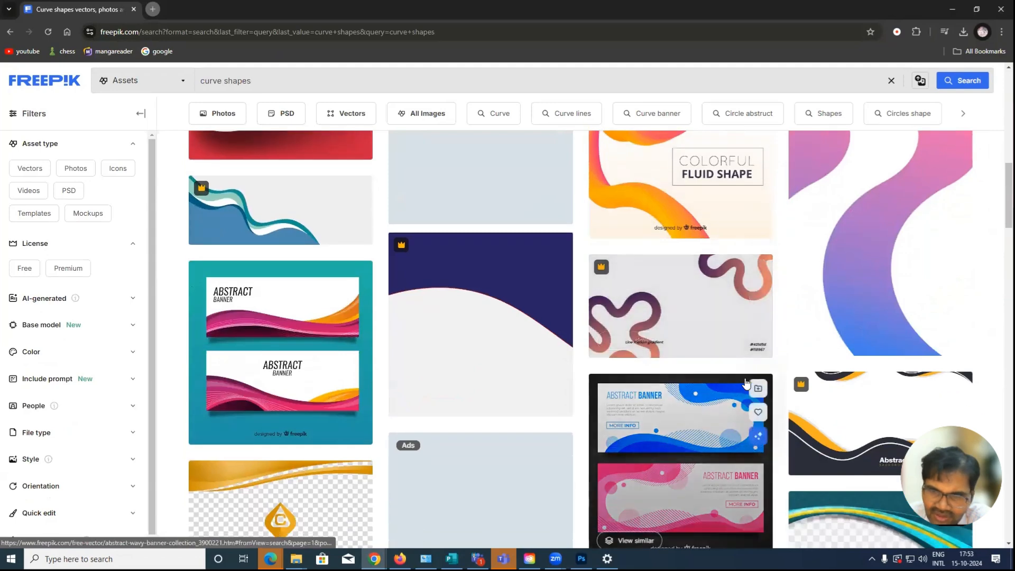
scroll(746, 382, "down", 2)
scroll(746, 382, "down", 4)
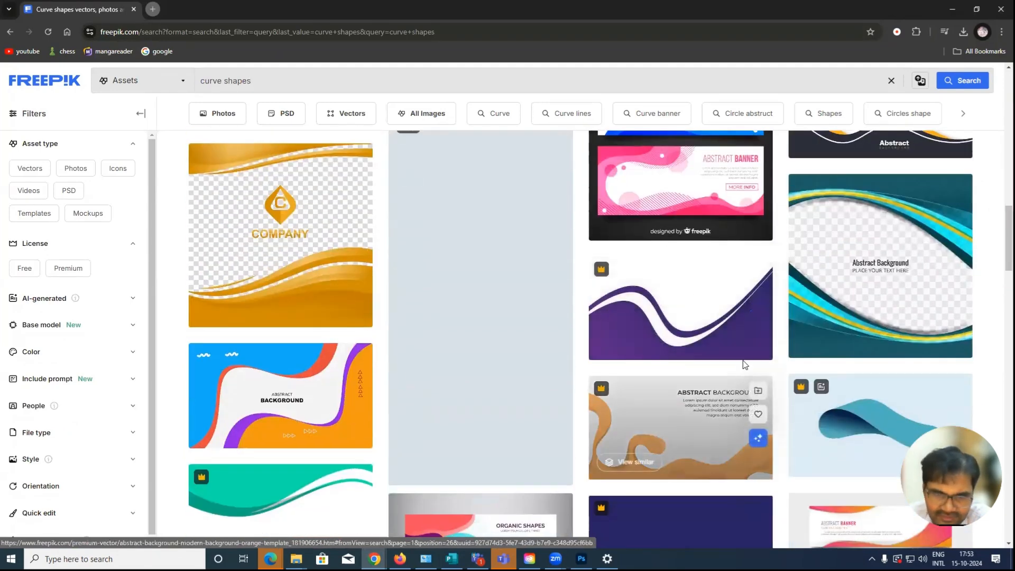
scroll(423, 341, "down", 2)
scroll(432, 338, "down", 7)
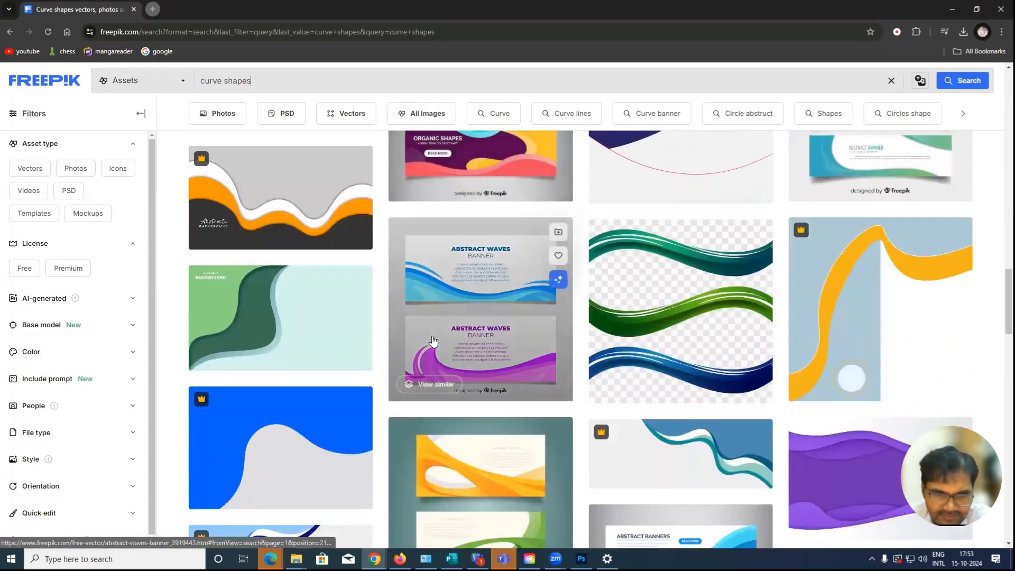
right_click(309, 317)
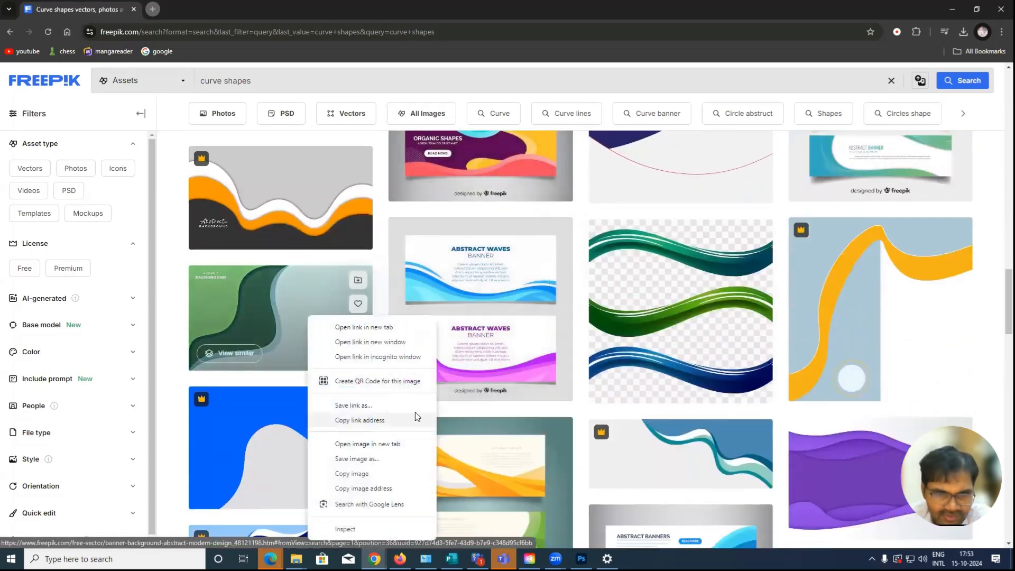
left_click(347, 474)
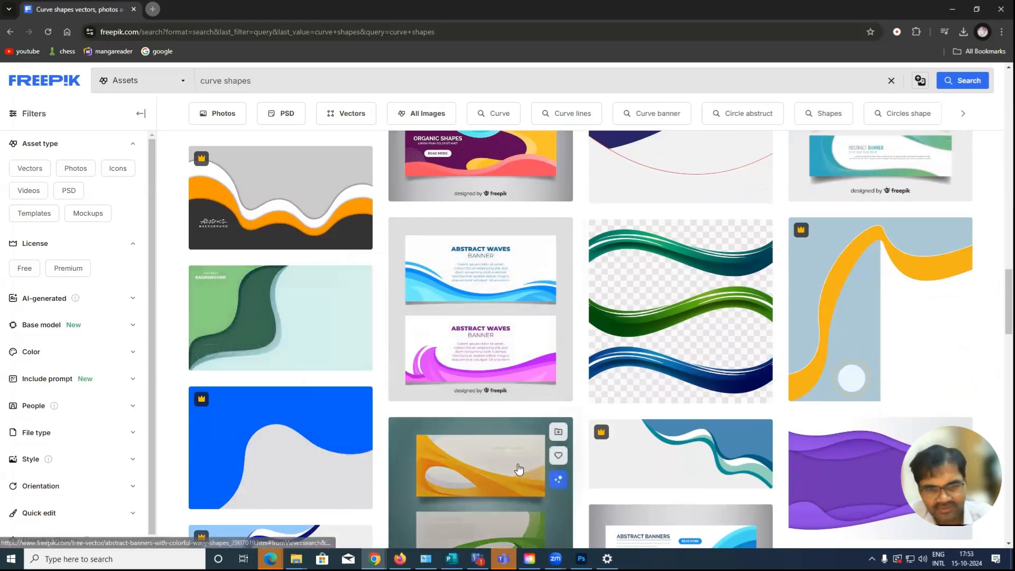
Switch to Photoshop, hide Background, Layer 1 and Layer 2, and paste the copied image as a new layer
key("alt+Tab")
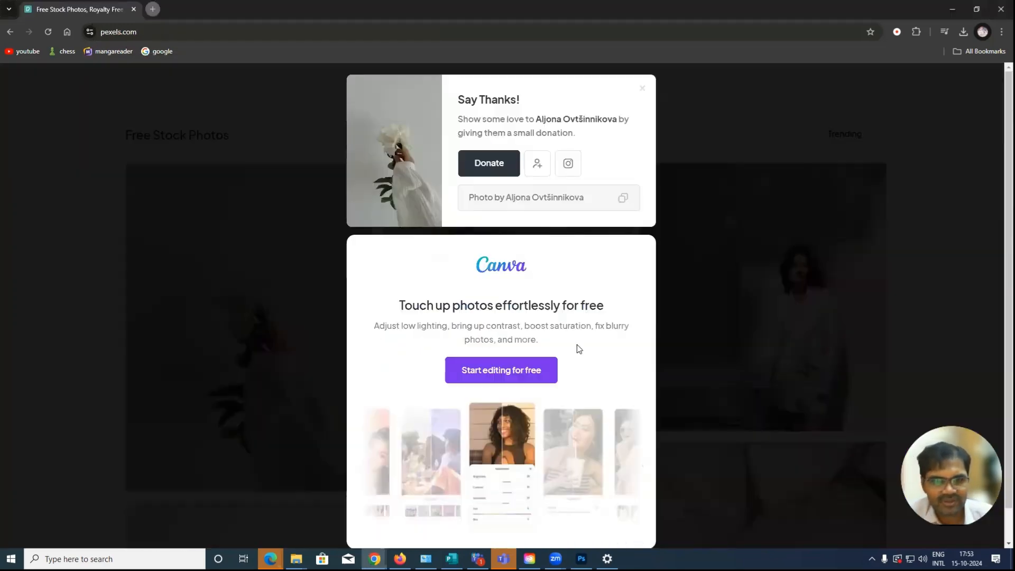
key("alt+Tab")
key("Tab")
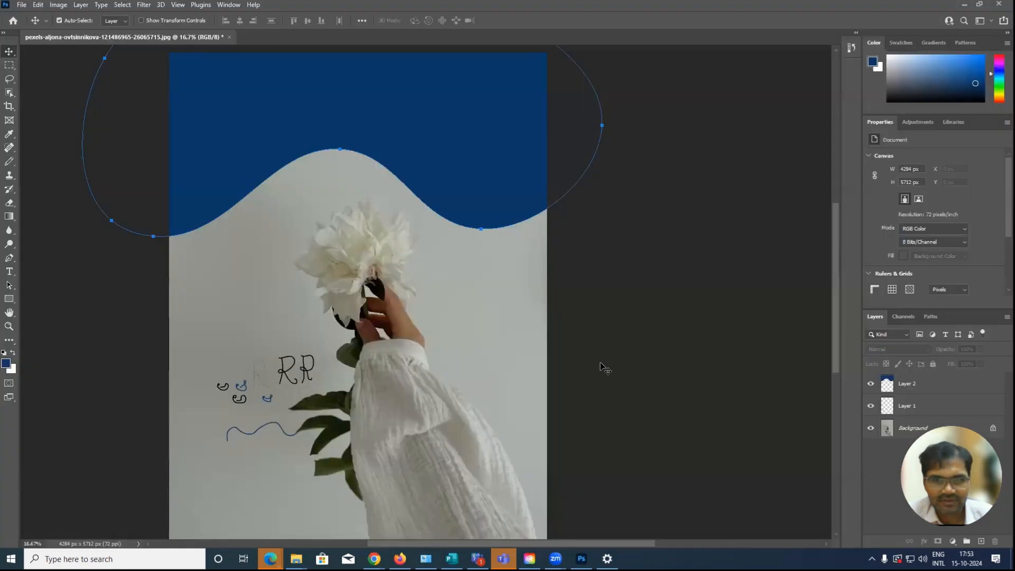
left_click(871, 428)
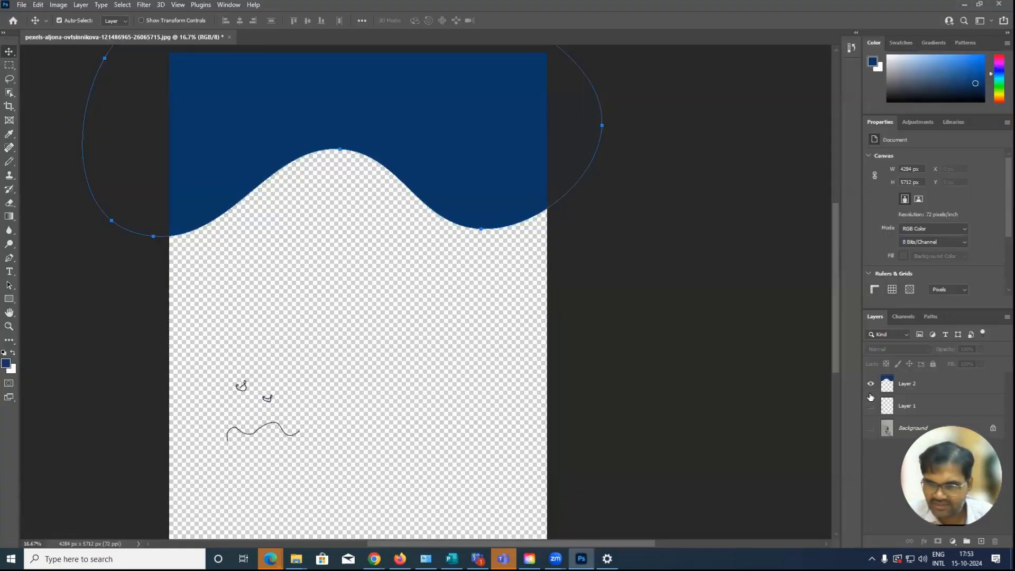
left_click(871, 406)
left_click(871, 384)
key("ctrl+v")
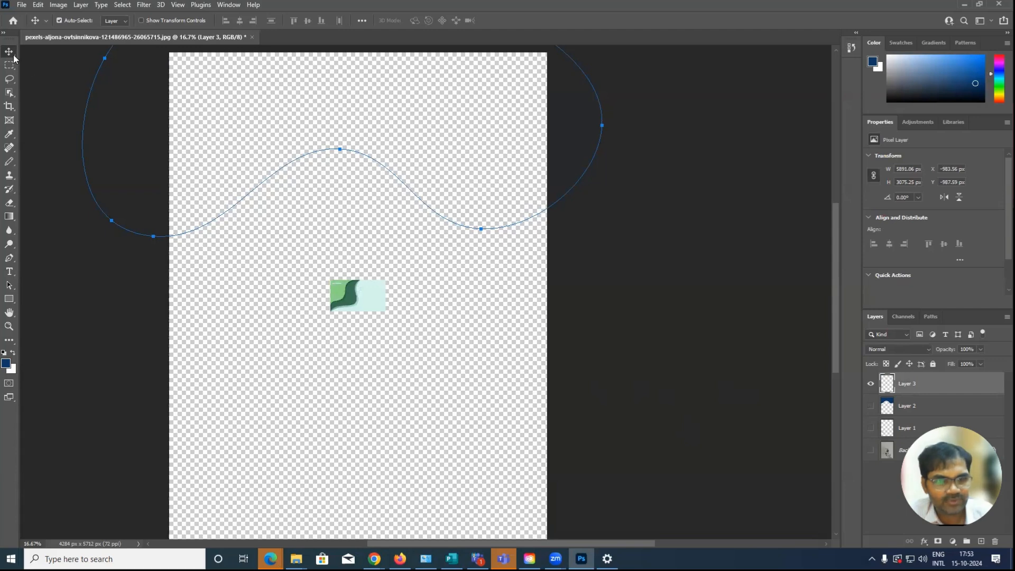
Move the pasted green wave image down the canvas to about X 1751 px, Y 3180 px
left_click(371, 302)
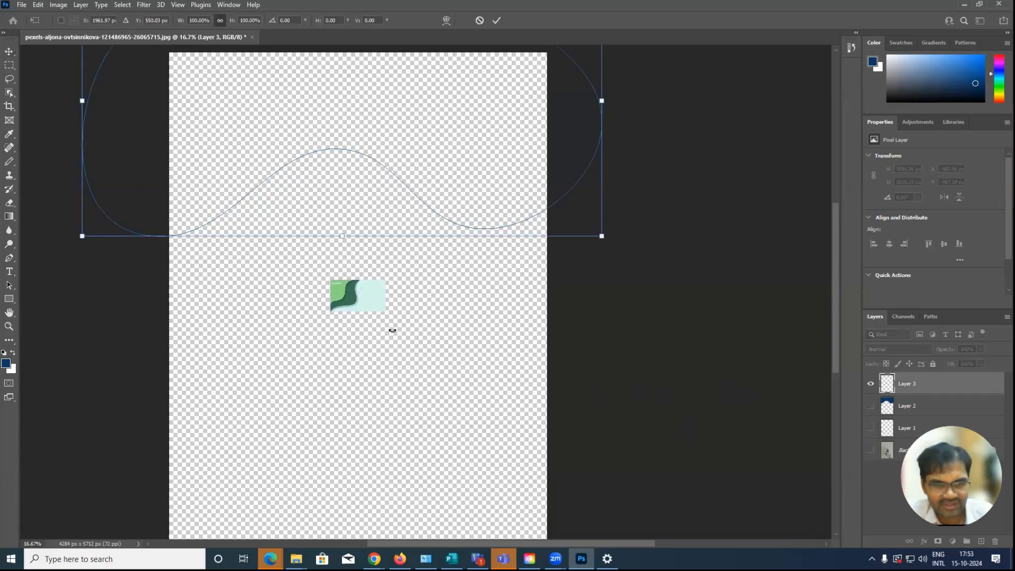
left_click(872, 384)
left_click(872, 385)
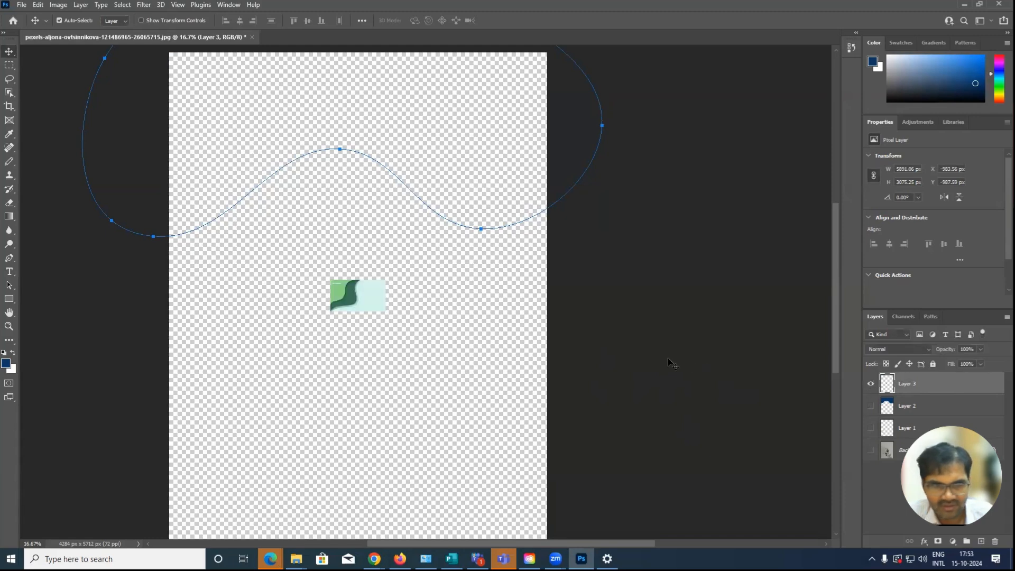
left_click_drag(379, 302, 375, 355)
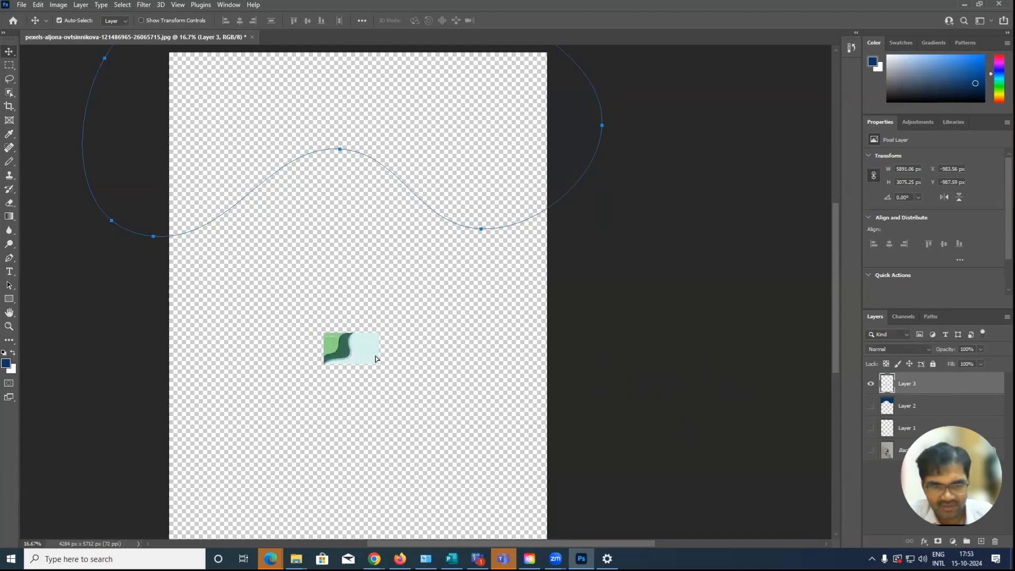
key("ctrl+t")
key("Escape")
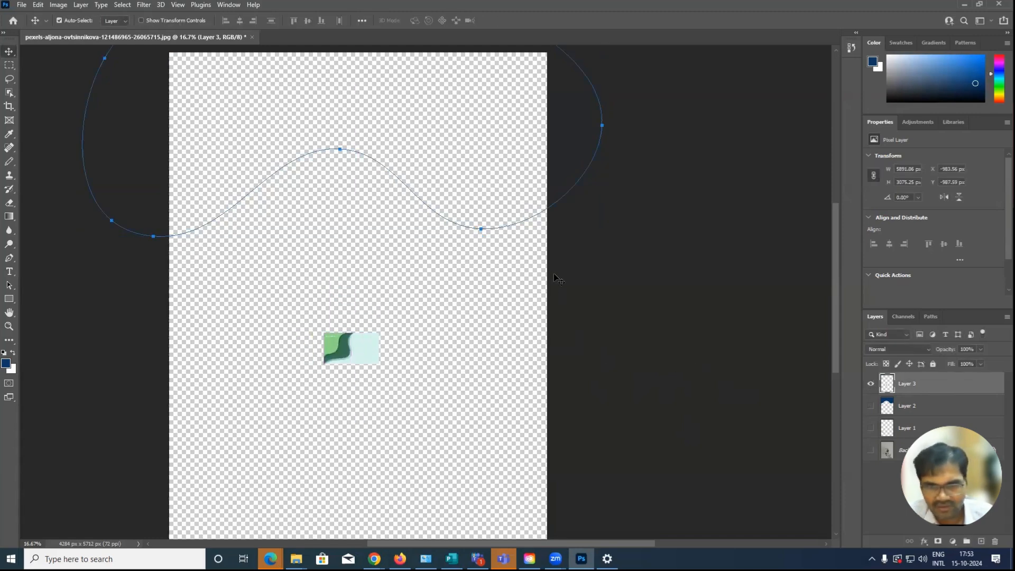
left_click(757, 345)
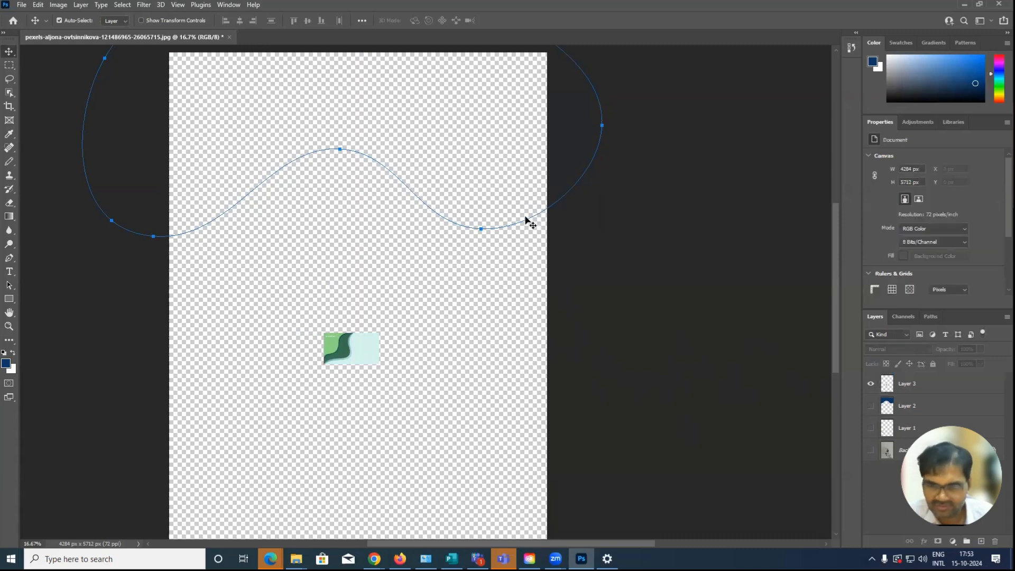
Enlarge the pasted image with Free Transform to about 3874 × 2678 px, nearly filling the canvas width
left_click(377, 352)
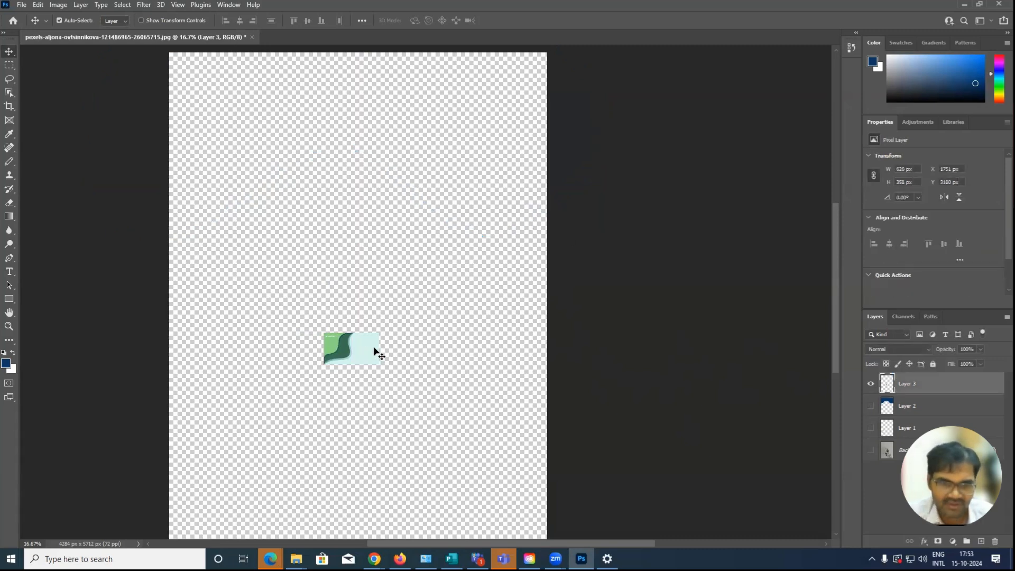
key("ctrl+t")
left_click_drag(379, 327, 533, 205)
left_click_drag(325, 363, 192, 445)
key("Return")
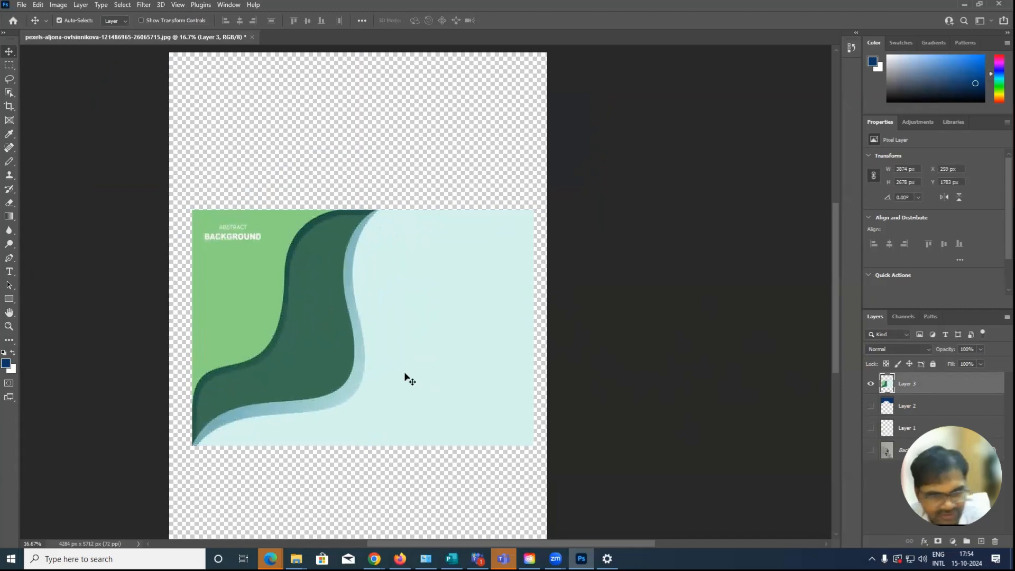
Draw a four-anchor straight-segment path with the Pen tool along the light blue band's outer edge, from its lower end to its upper end
scroll(354, 355, "up", 3)
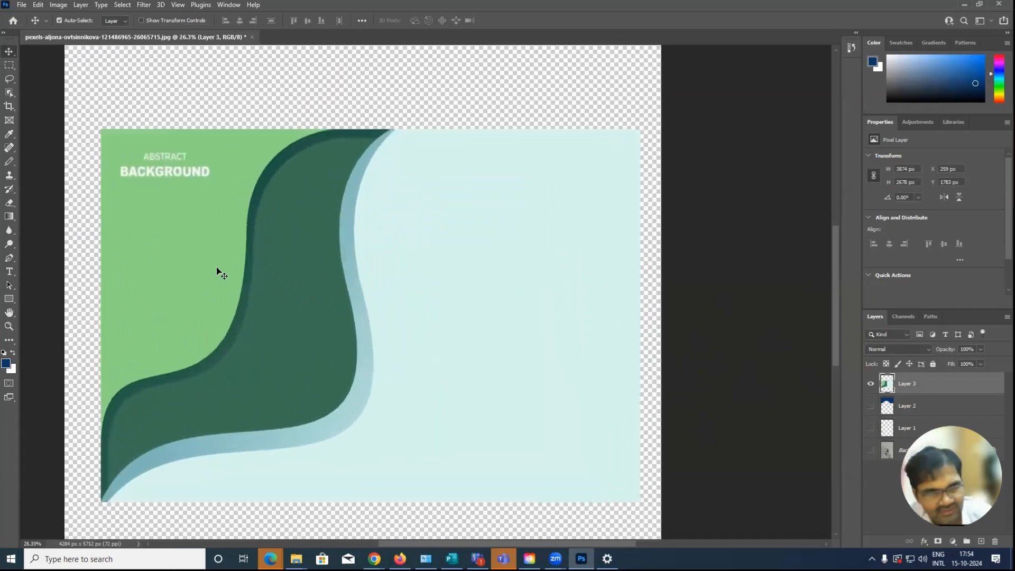
left_click(16, 258)
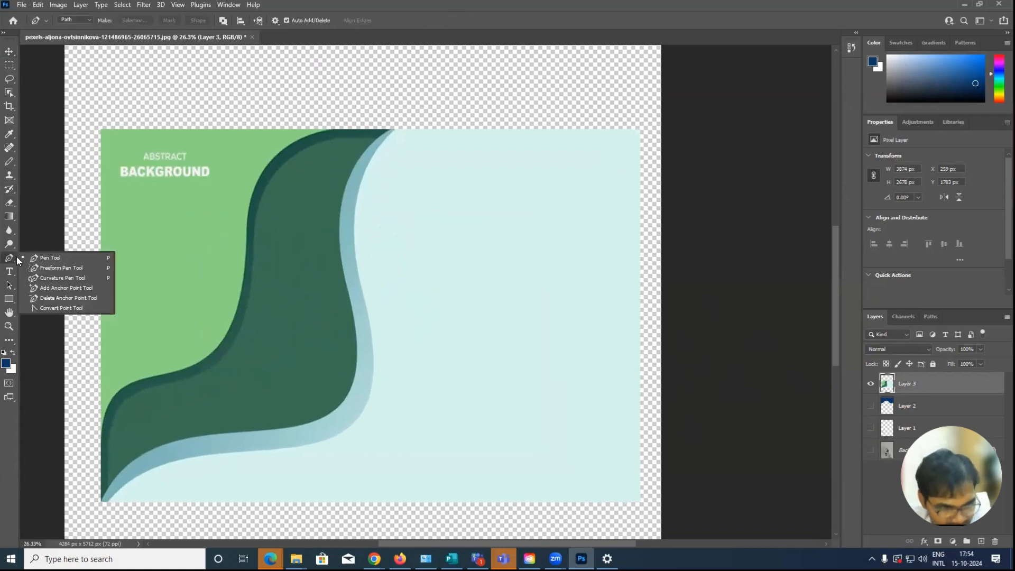
left_click(56, 258)
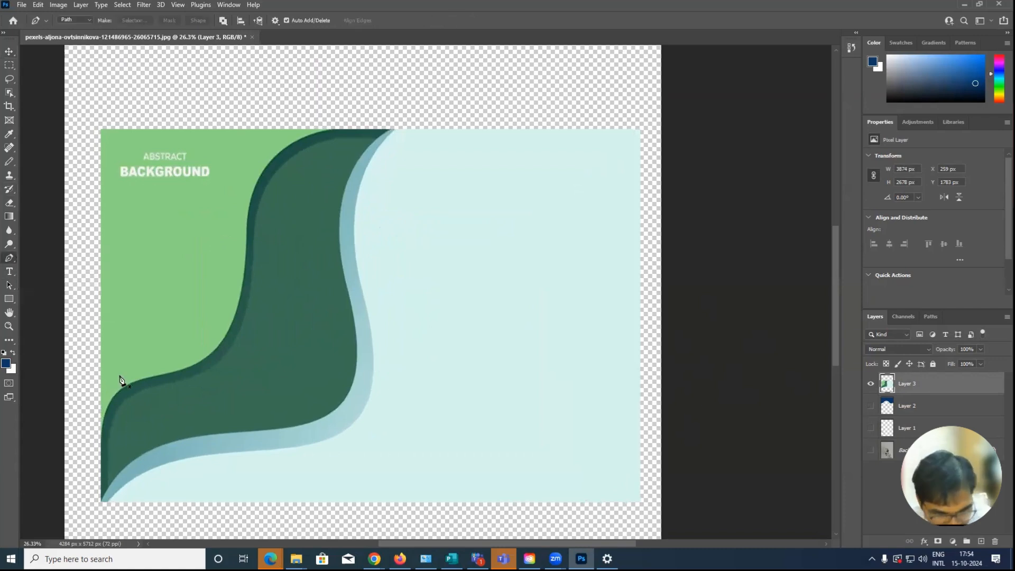
left_click(108, 501)
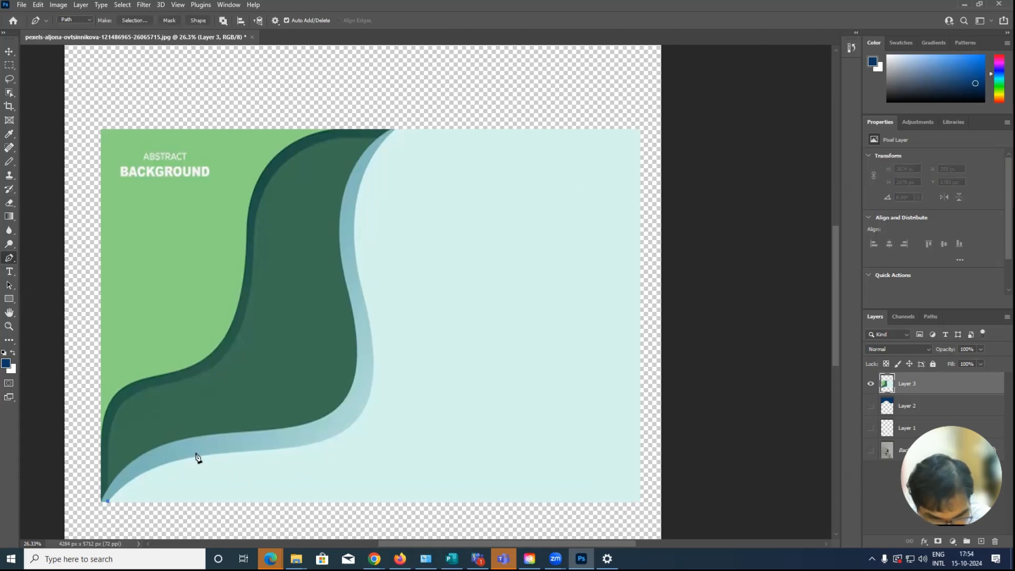
left_click(306, 445)
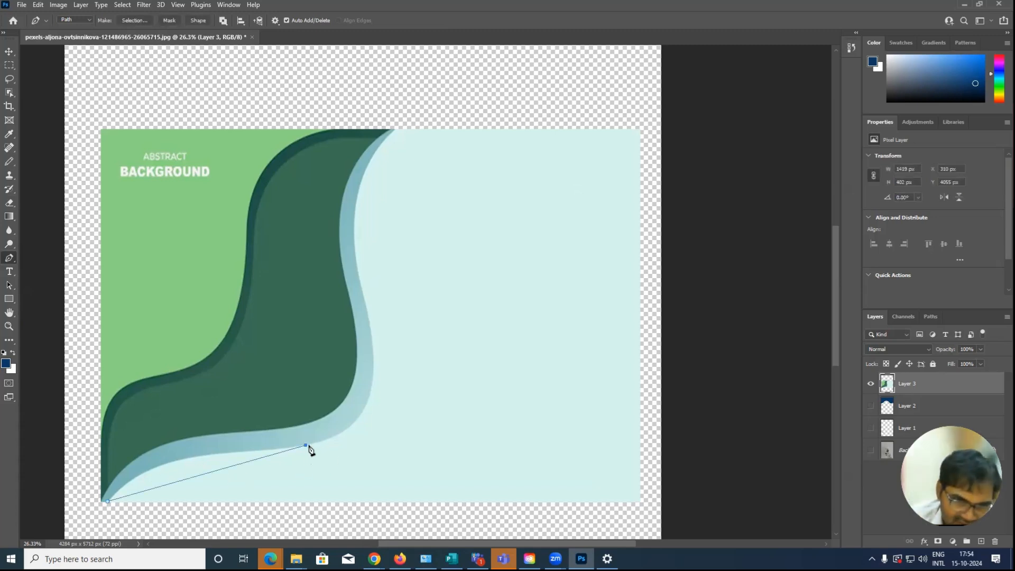
left_click(373, 362)
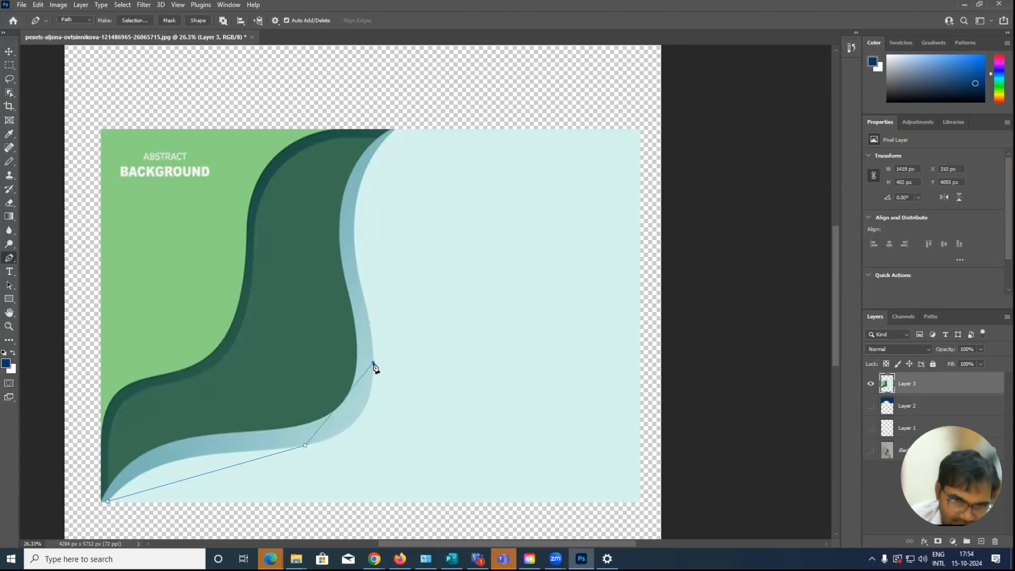
left_click(392, 129)
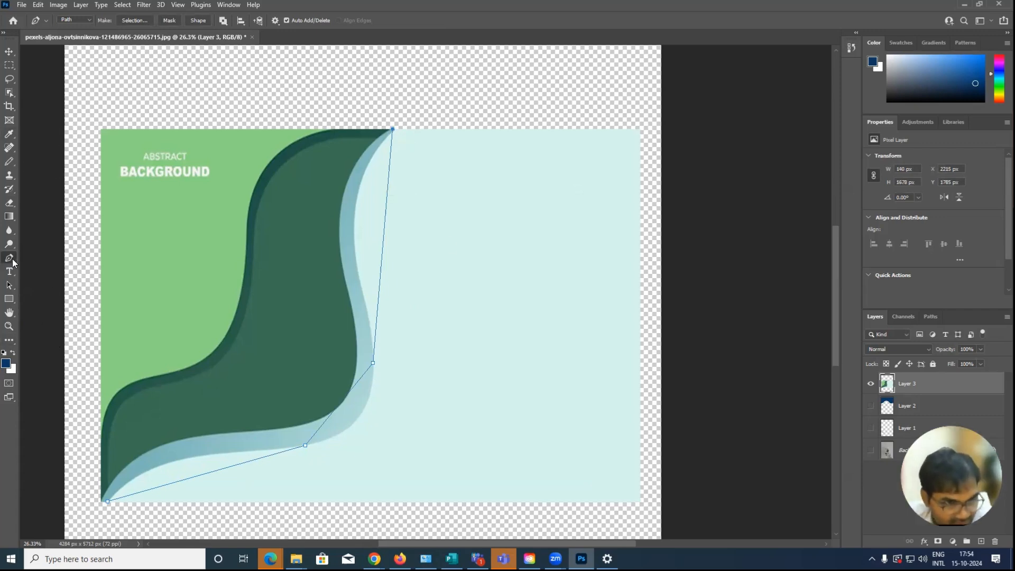
Bend the path's three straight segments with the Curvature Pen tool to follow the light blue band's outer edge
right_click(13, 260)
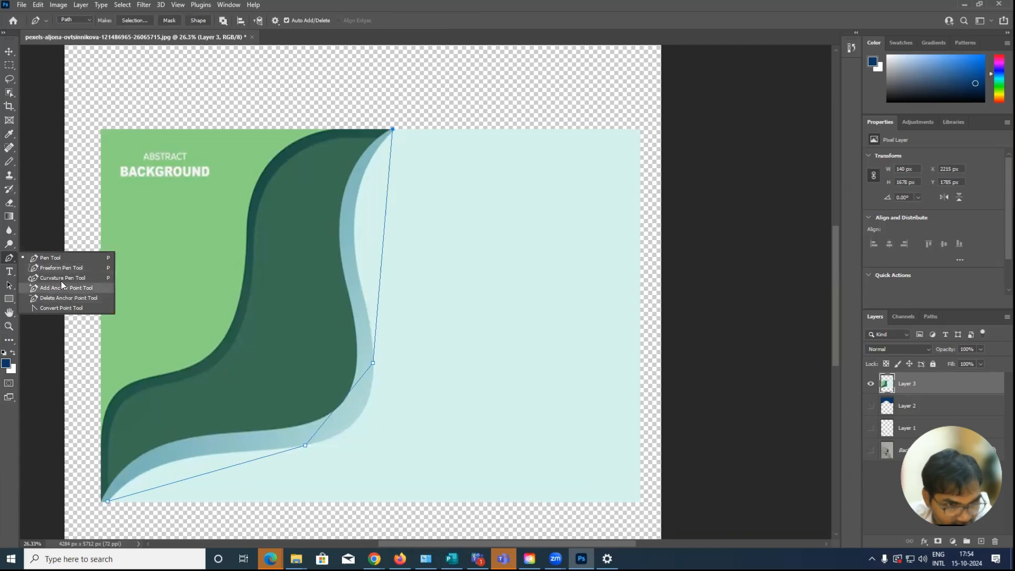
left_click(61, 279)
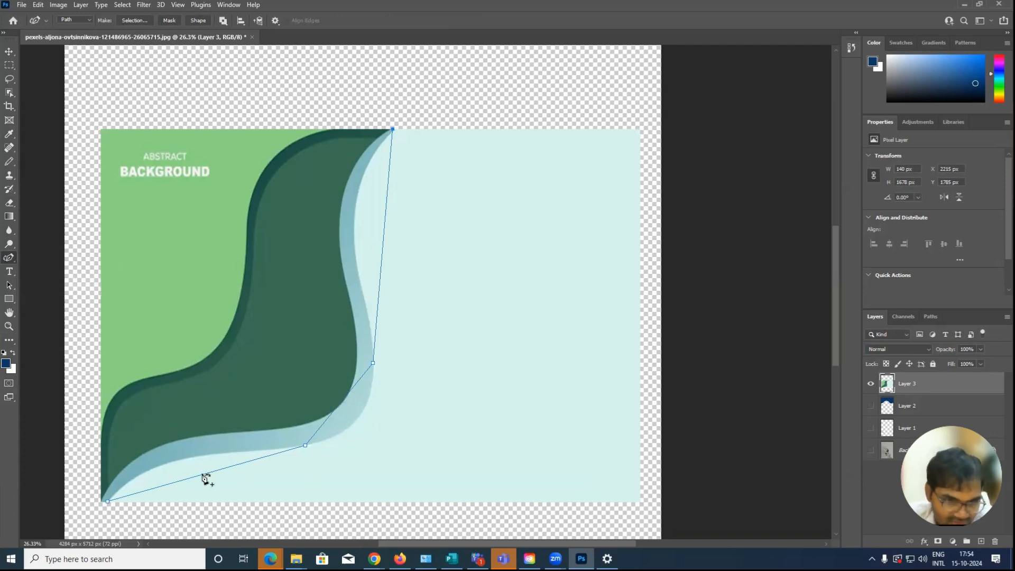
left_click_drag(192, 469, 109, 498)
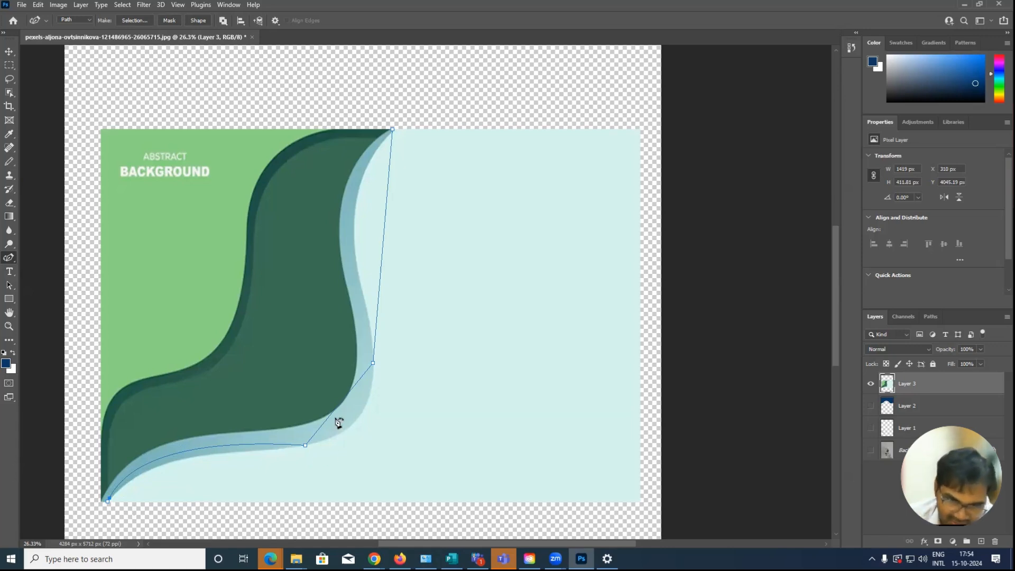
left_click_drag(334, 416, 348, 430)
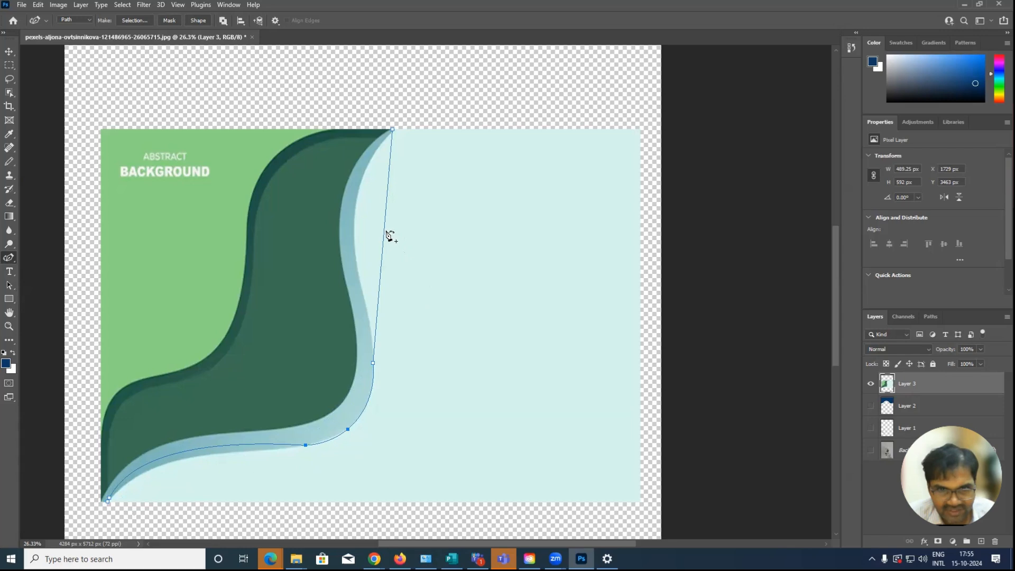
left_click_drag(385, 233, 356, 198)
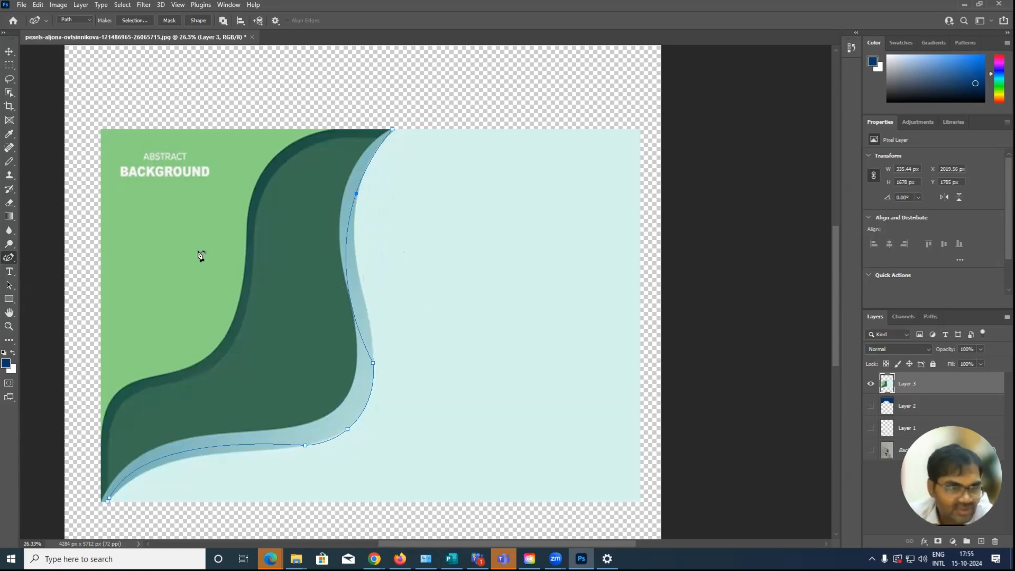
Add an anchor point with the Add Anchor Point tool beside the existing anchor on the path's upper curve
right_click(10, 259)
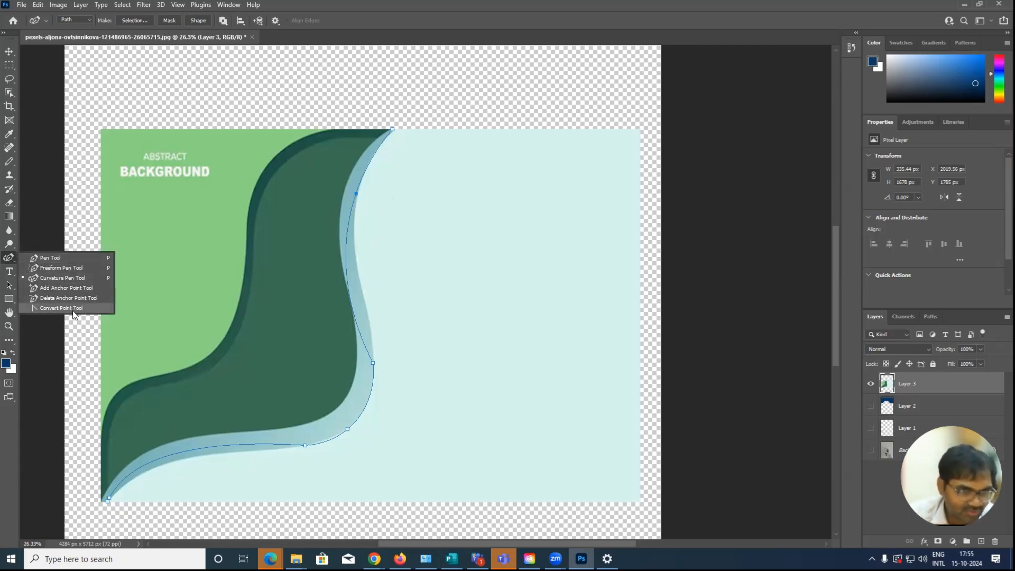
left_click(57, 289)
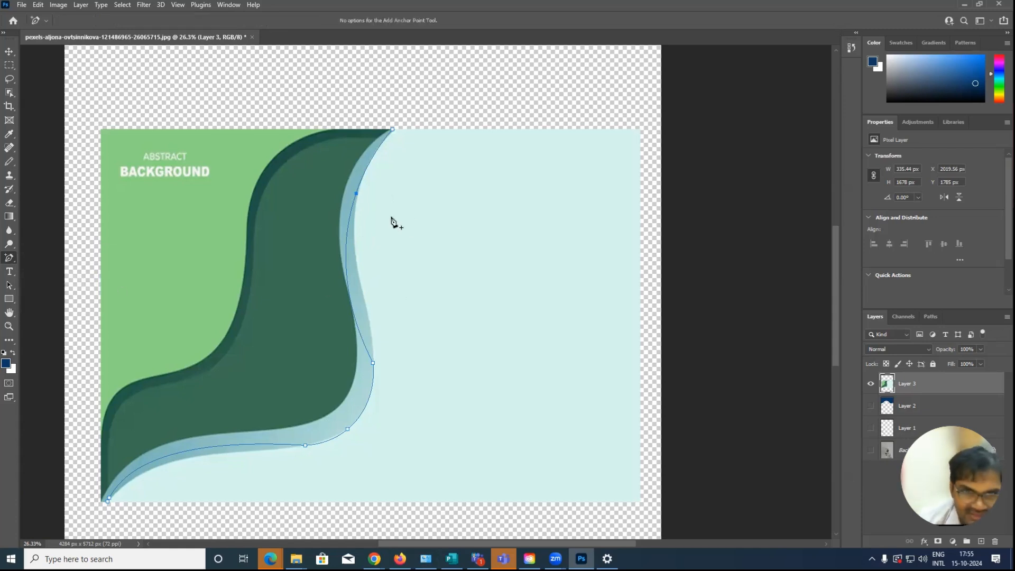
left_click(356, 194)
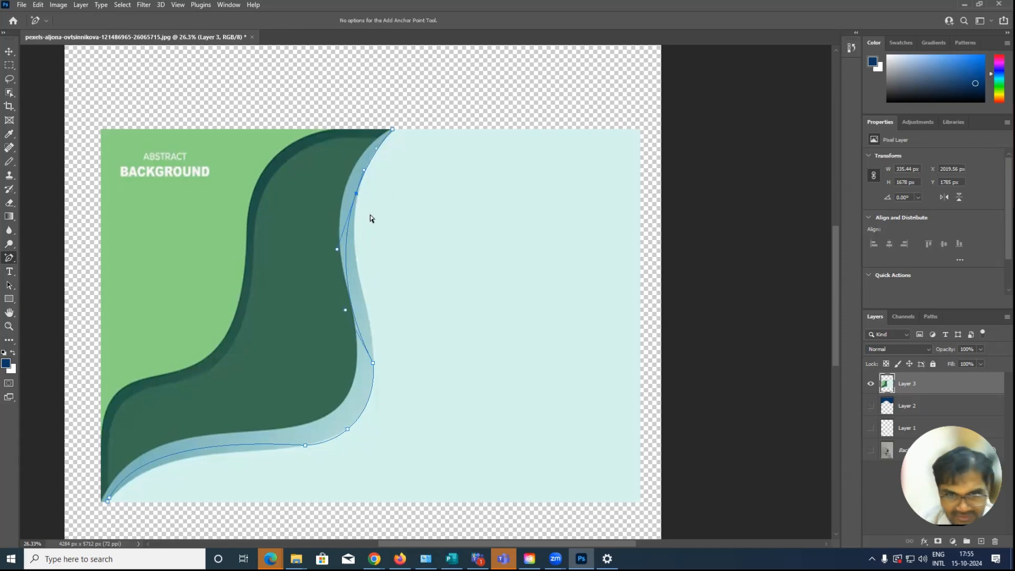
left_click_drag(370, 220, 431, 310)
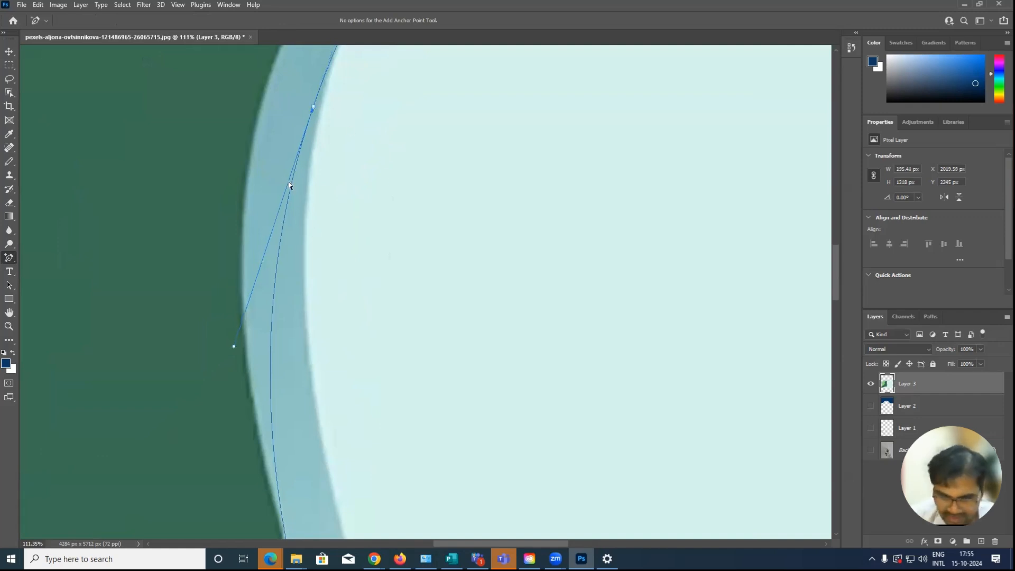
key("ctrl+minus")
key("ctrl+minus")
key("ctrl+minus")
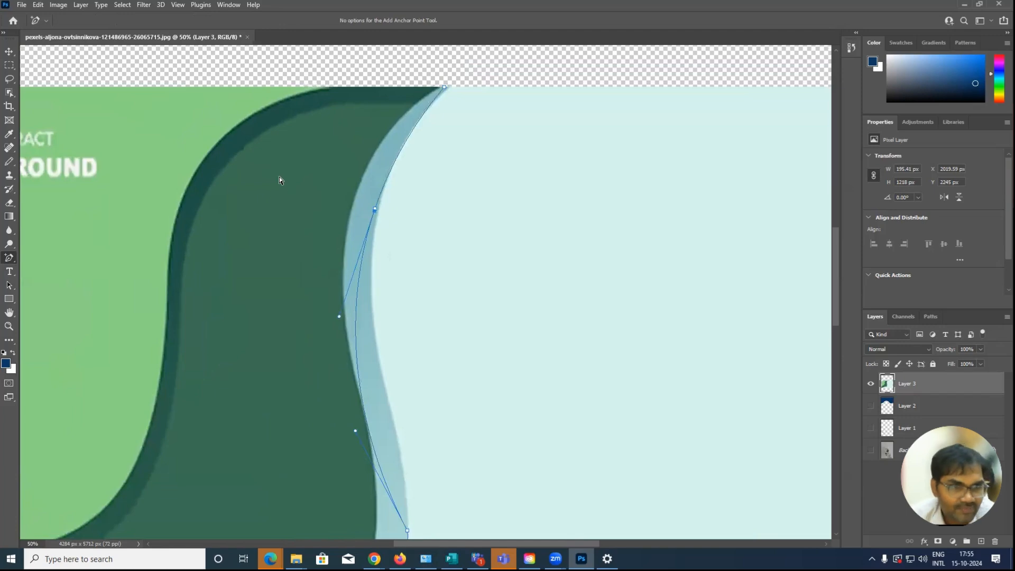
Pull the path's long middle segment onto the light blue band's outer edge with the Curvature Pen tool
right_click(9, 257)
left_click(64, 278)
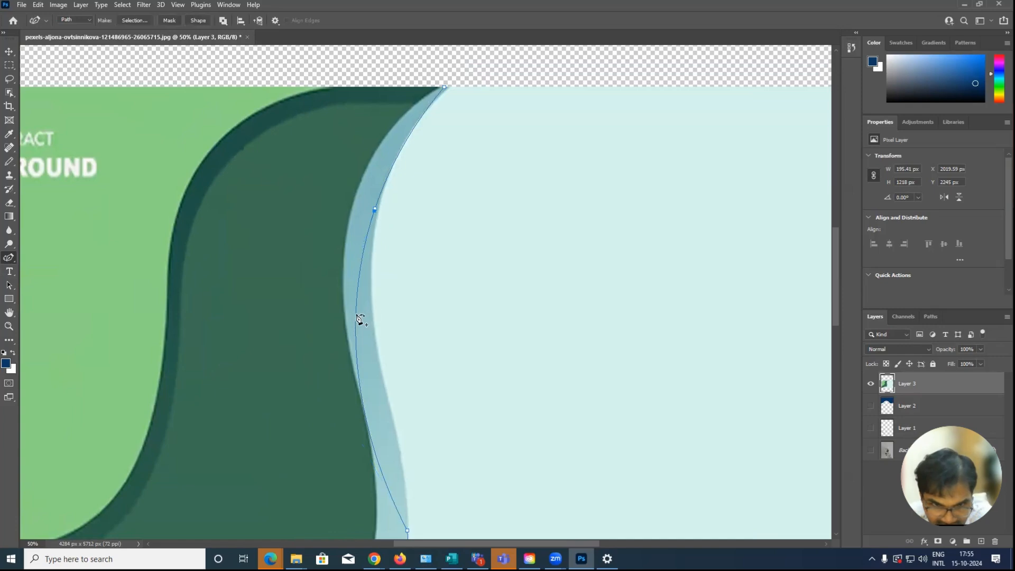
left_click_drag(358, 320, 393, 432)
key("ctrl+minus")
key("ctrl+minus")
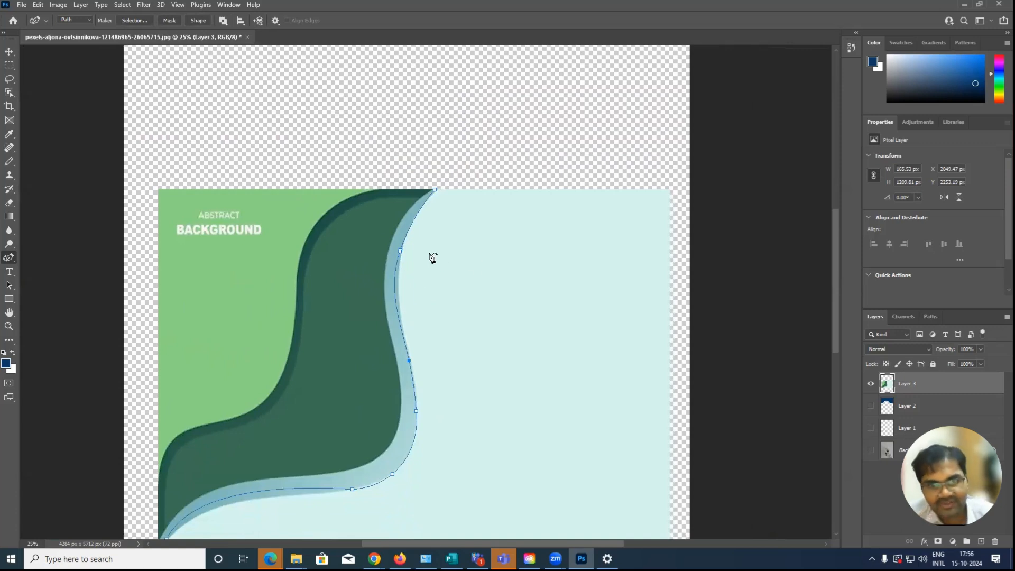
left_click_drag(383, 235, 444, 292)
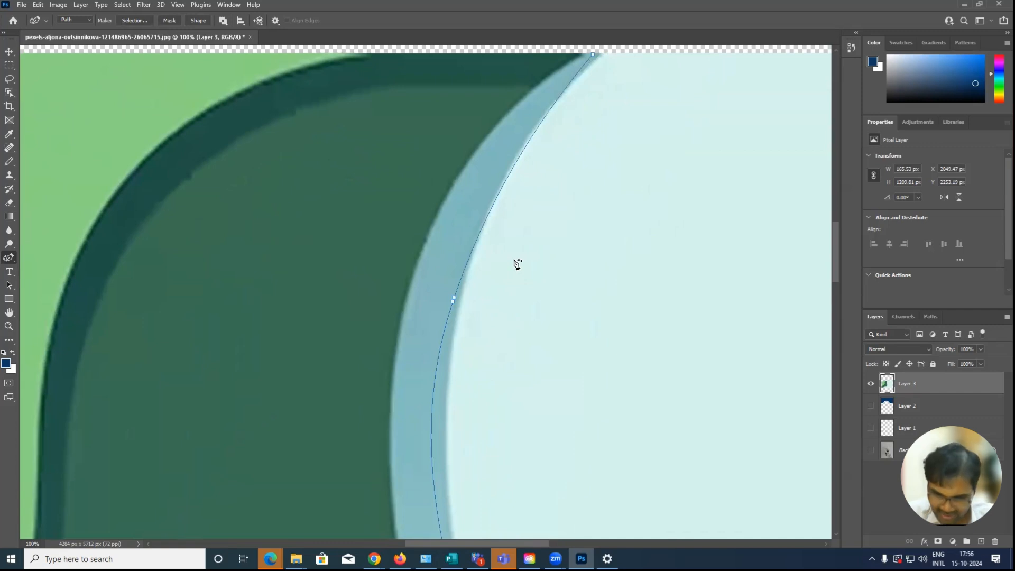
key("ctrl+minus")
key("ctrl+minus")
key("ctrl+minus")
key("ctrl+minus")
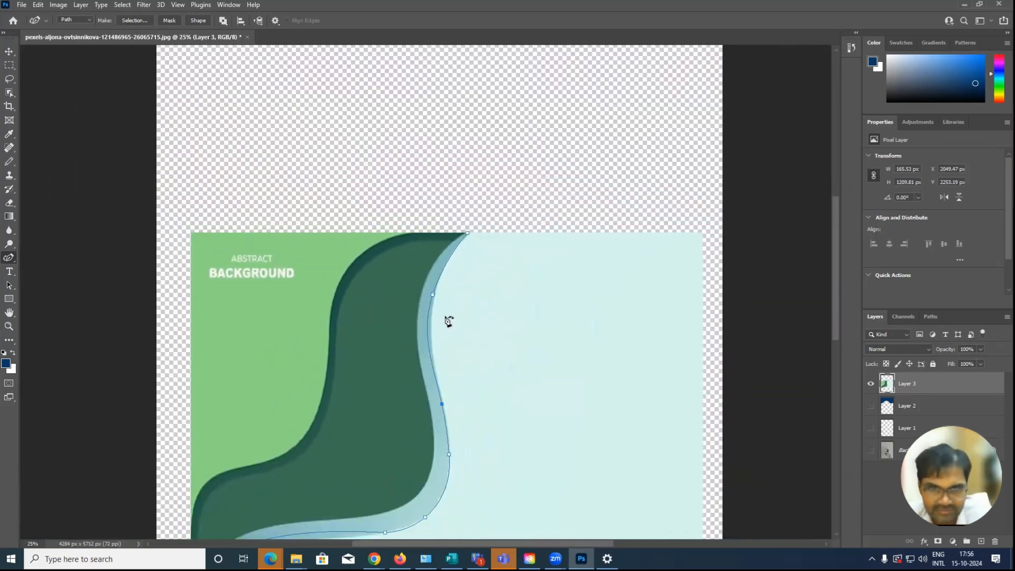
scroll(440, 313, "down", 4)
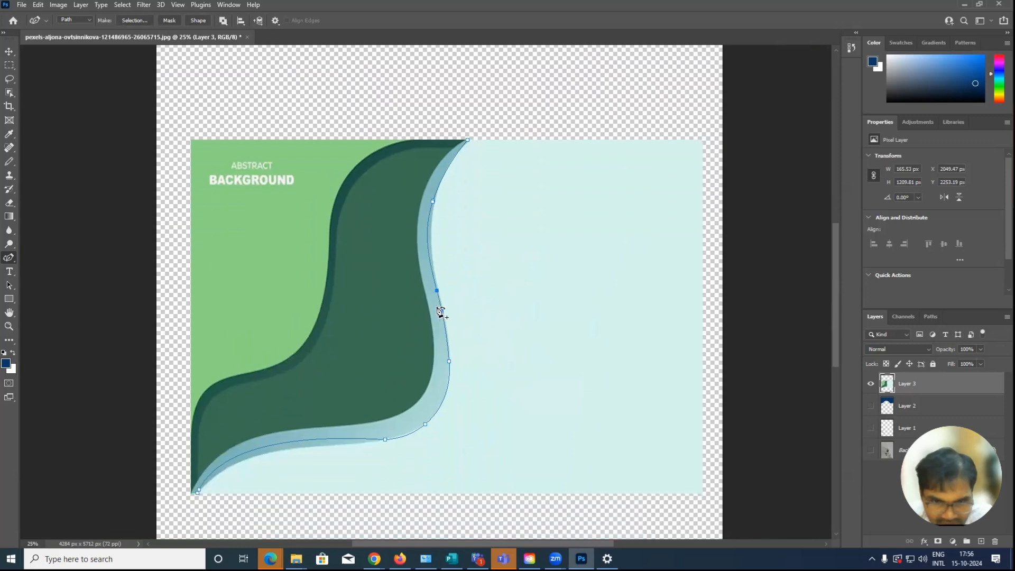
scroll(440, 313, "down", 1)
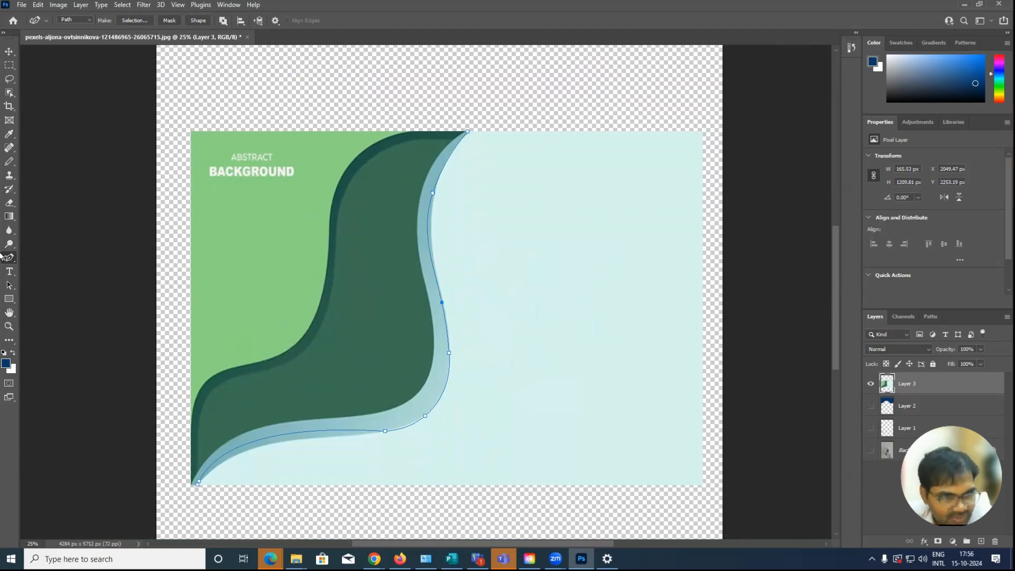
Extend the path with one straight segment from its upper end into the pale area, and save the work path as Path 1
left_click(562, 268)
key("Escape")
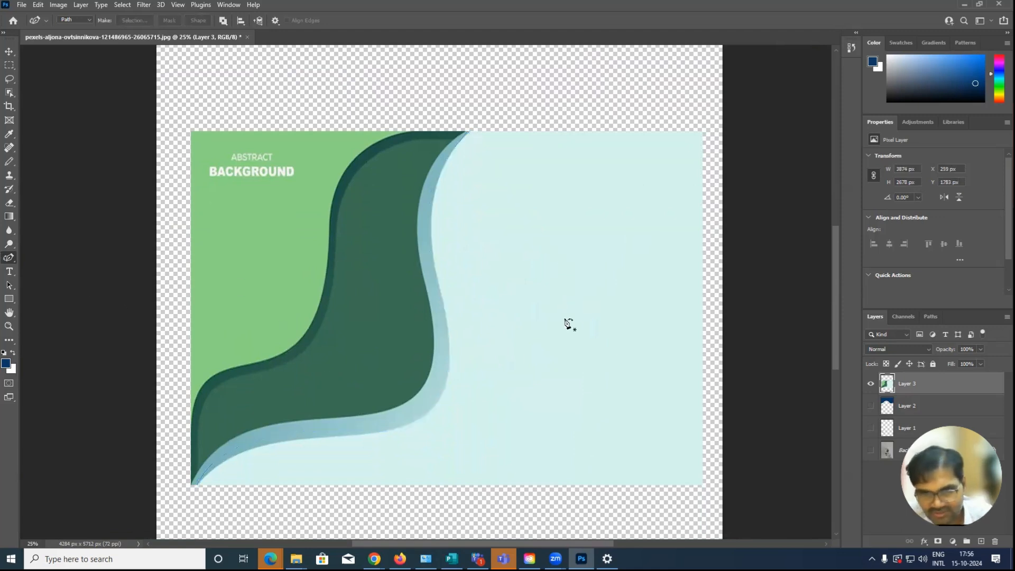
left_click(931, 317)
double_click(893, 337)
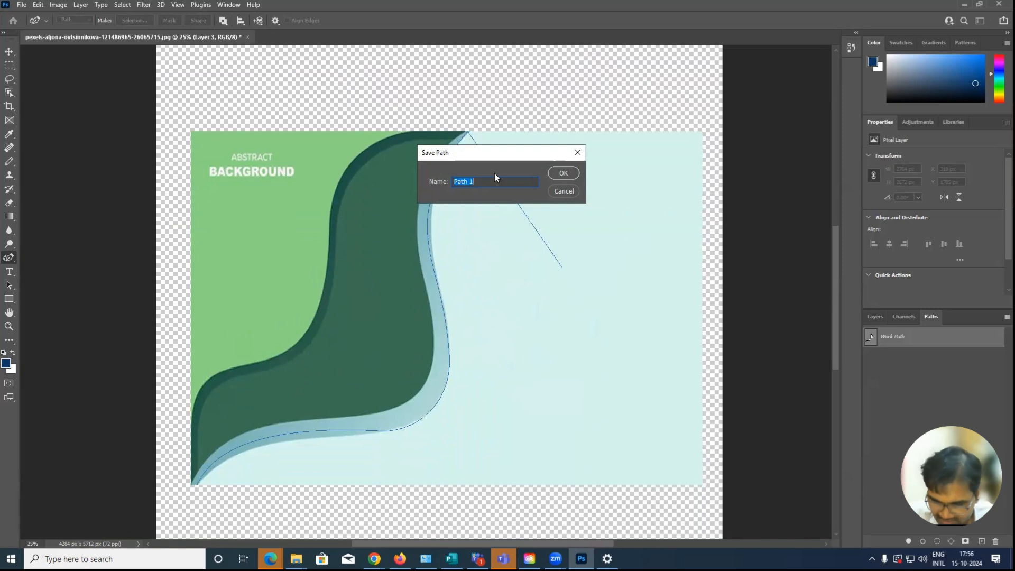
key("Return")
left_click(500, 419)
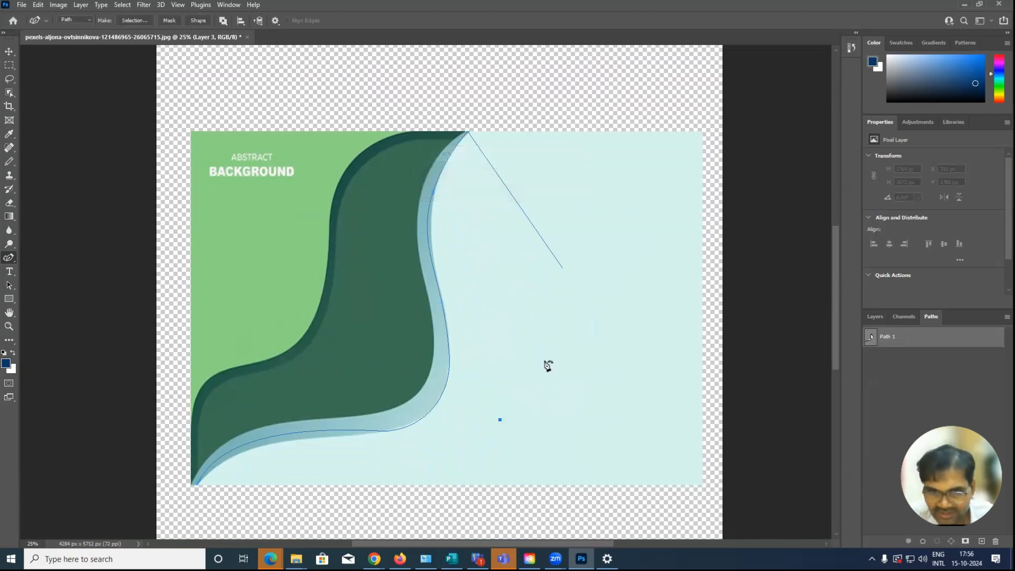
left_click(584, 362)
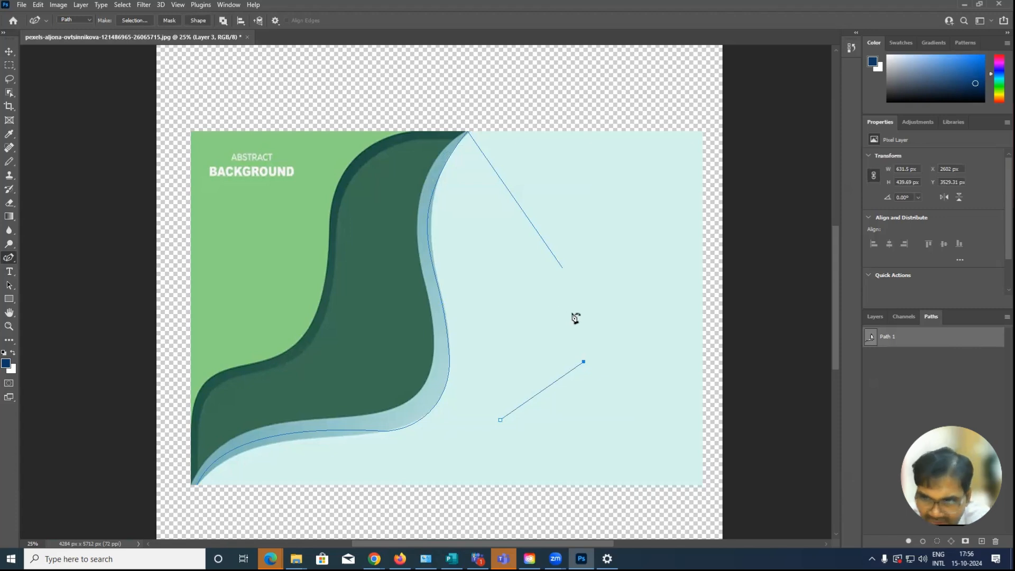
key("ctrl+z")
Create a new path named Path 2 and draw a near-vertical two-anchor segment in the pale area with the Curvature Pen tool
left_click(1008, 317)
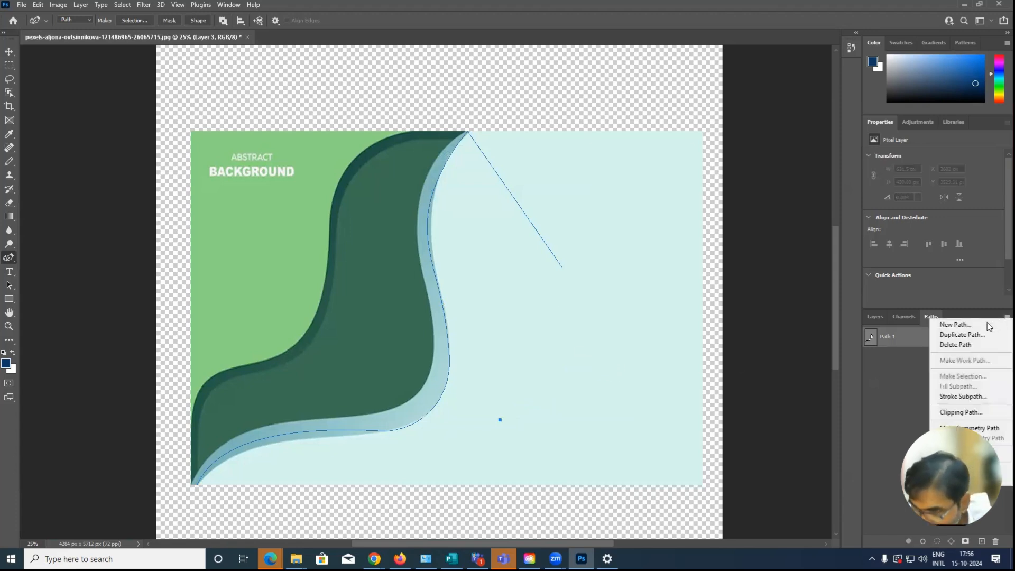
left_click(952, 324)
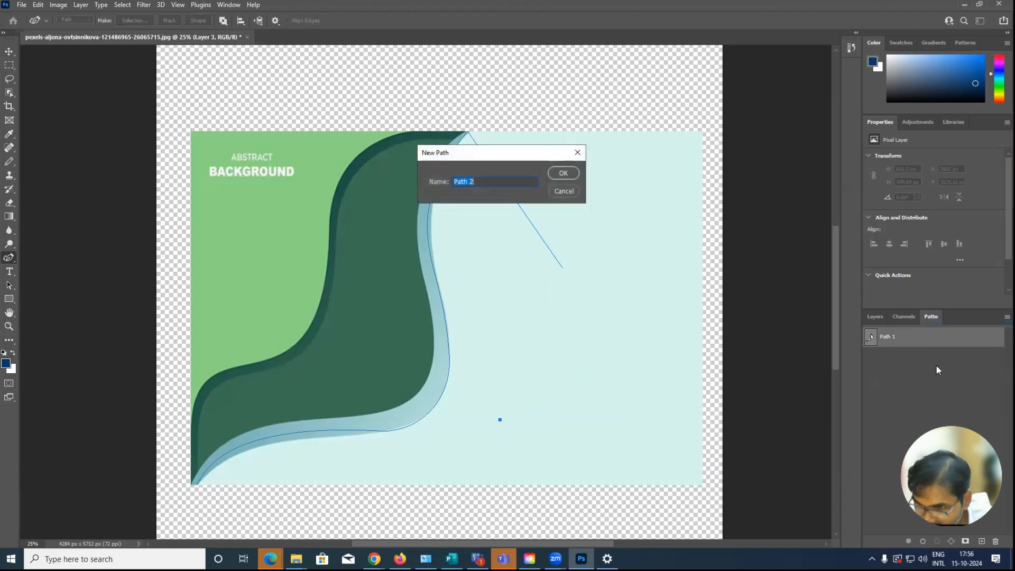
left_click(559, 173)
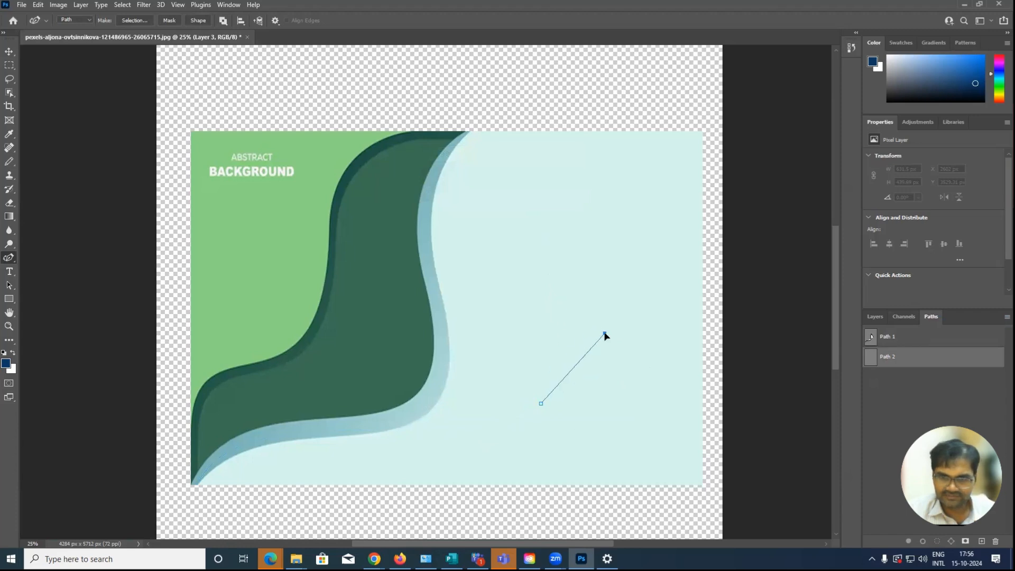
left_click(541, 314)
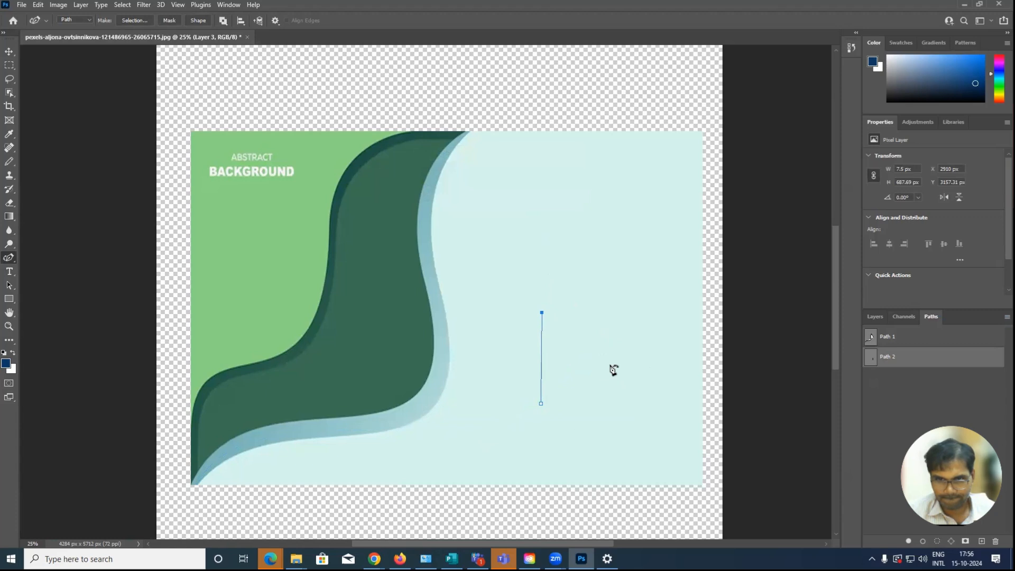
left_click_drag(613, 353, 609, 323)
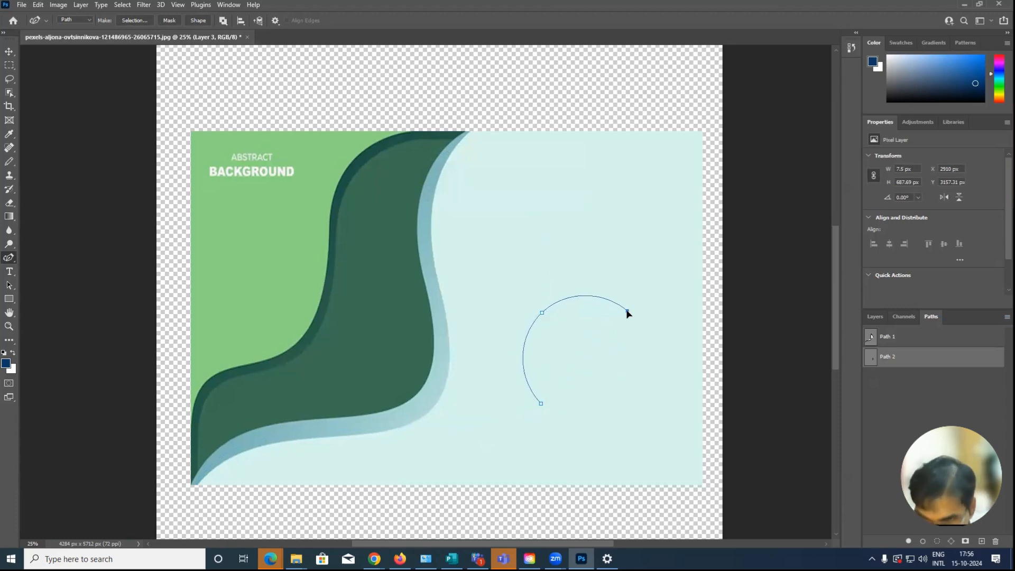
left_click(635, 308)
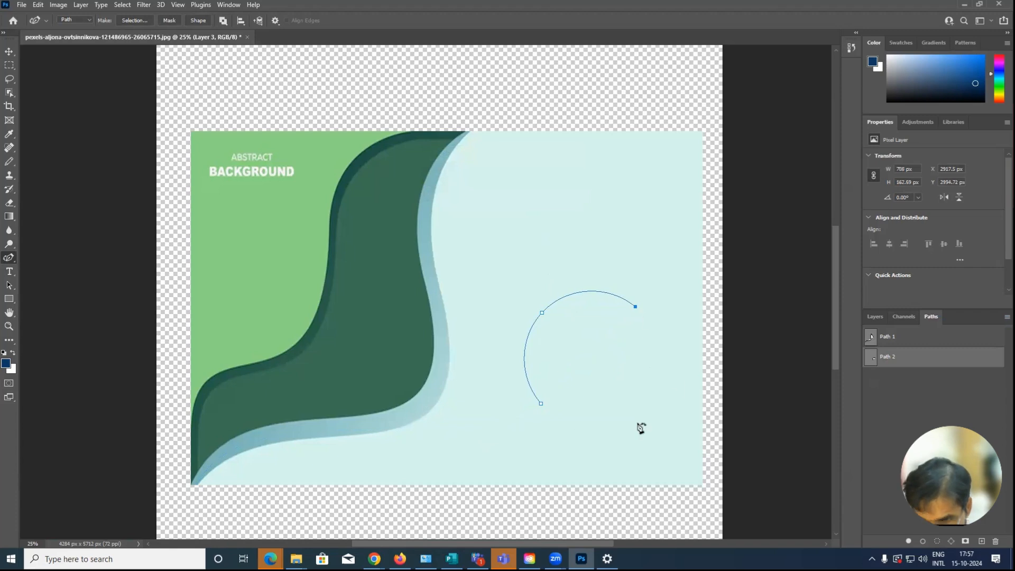
mouse_move(541, 405)
left_mouse_down()
mouse_move(503, 408)
mouse_move(530, 408)
left_mouse_up()
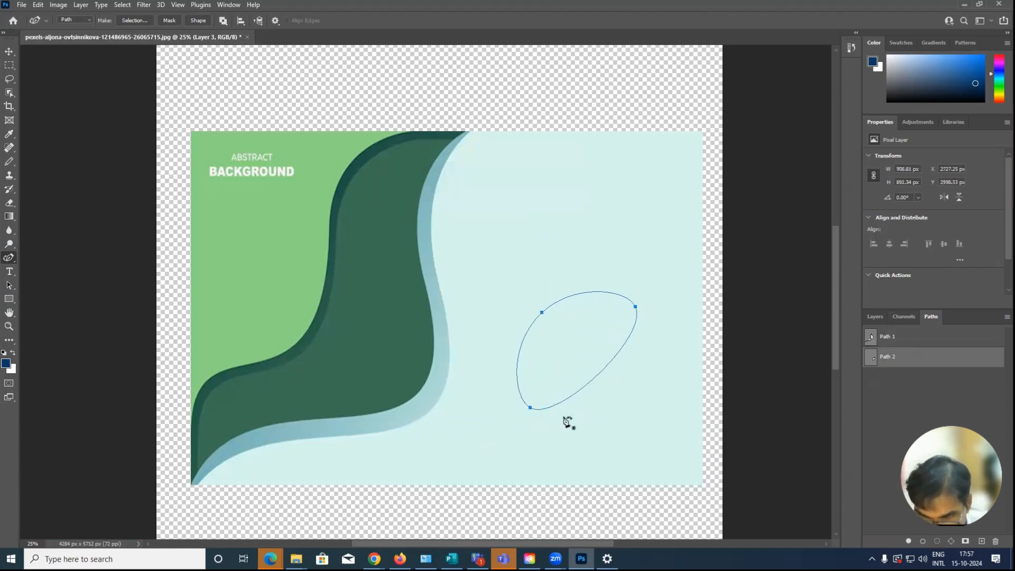
key("ctrl+z")
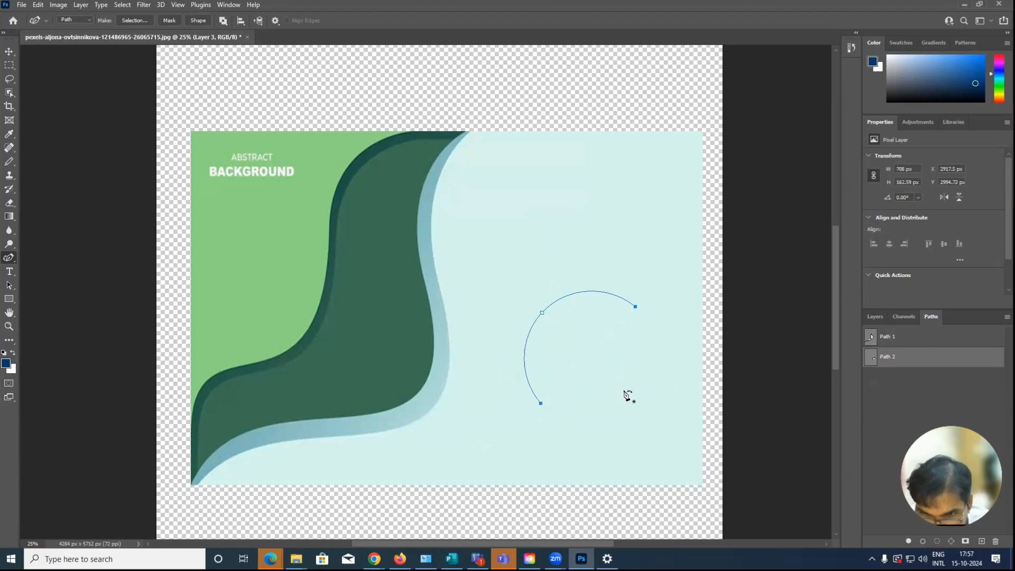
key("ctrl+z")
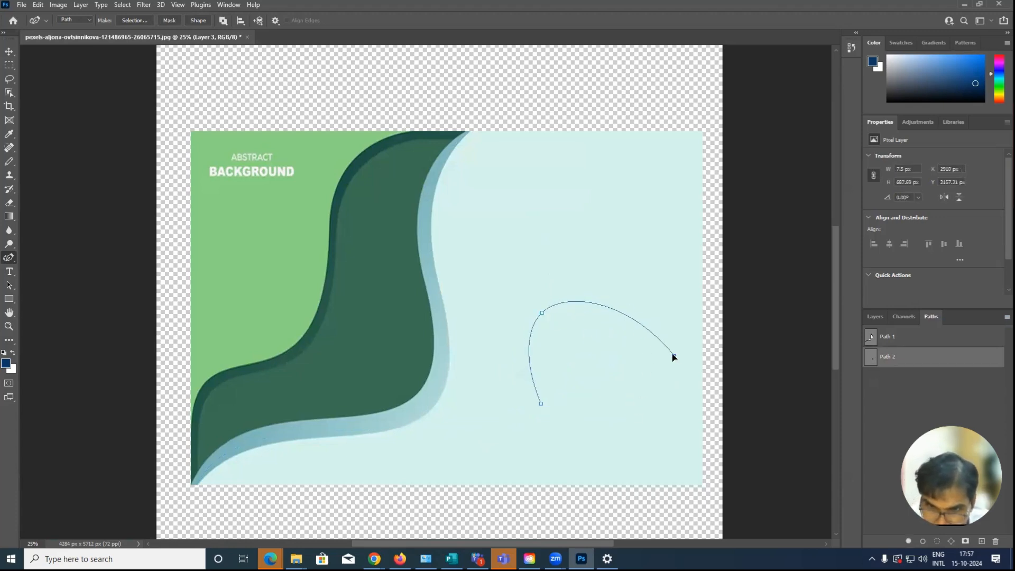
Complete the segment into a closed four-anchor circle of about 982 × 959 px with the Curvature Pen tool
left_click(627, 313)
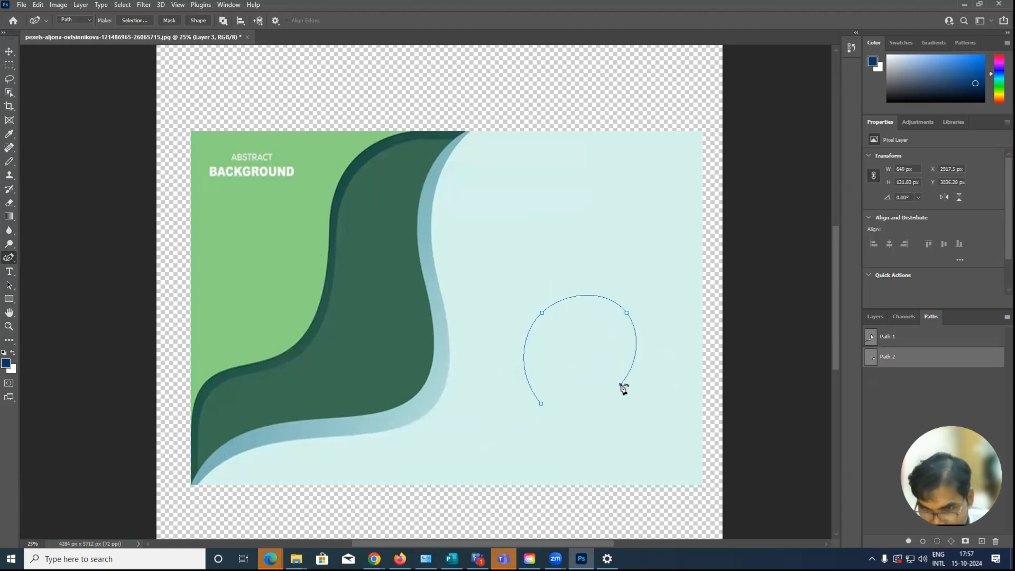
left_click(639, 390)
left_click_drag(640, 390, 644, 389)
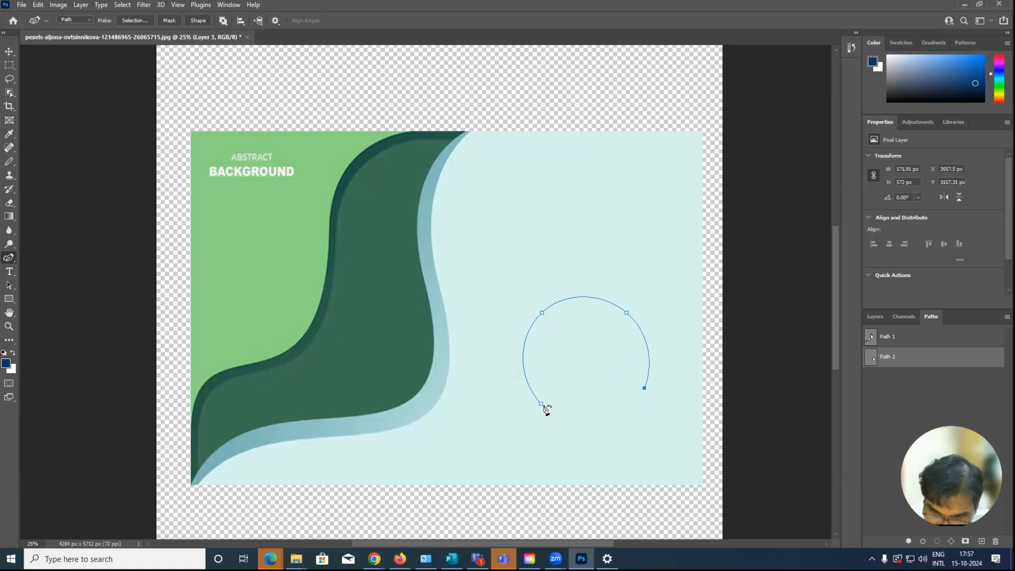
left_click_drag(543, 406, 539, 411)
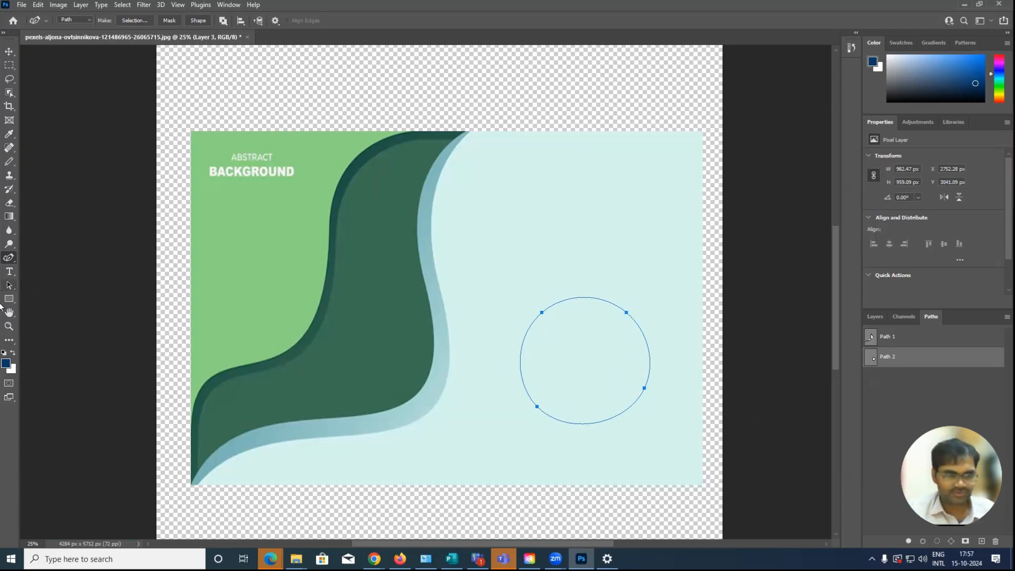
Add an anchor point on the circle's left edge with the Add Anchor Point tool and pull it slightly outward
left_click(9, 259)
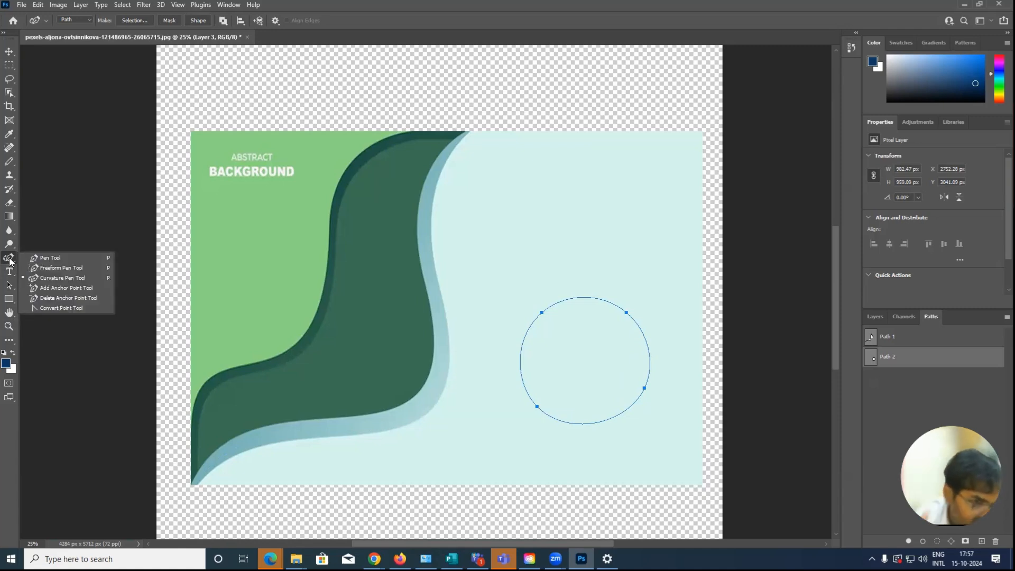
left_click(68, 289)
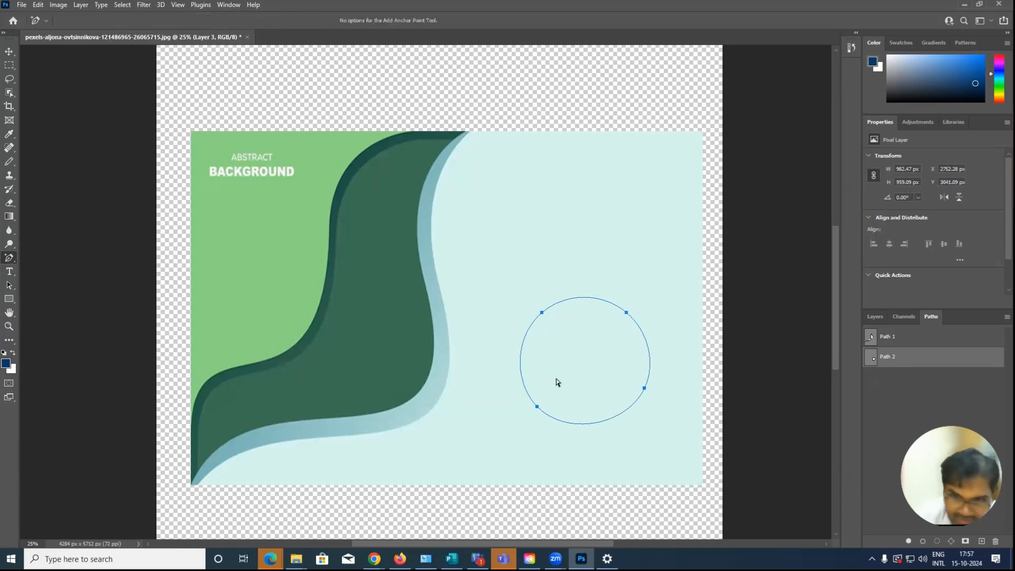
left_click(521, 361)
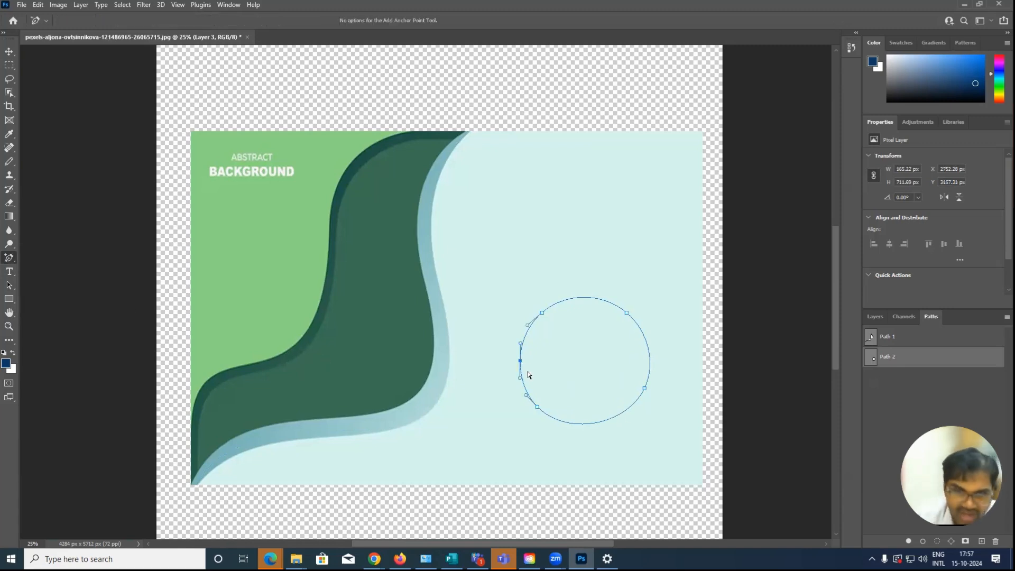
mouse_move(521, 361)
left_mouse_down()
mouse_move(560, 367)
mouse_move(507, 364)
left_mouse_up()
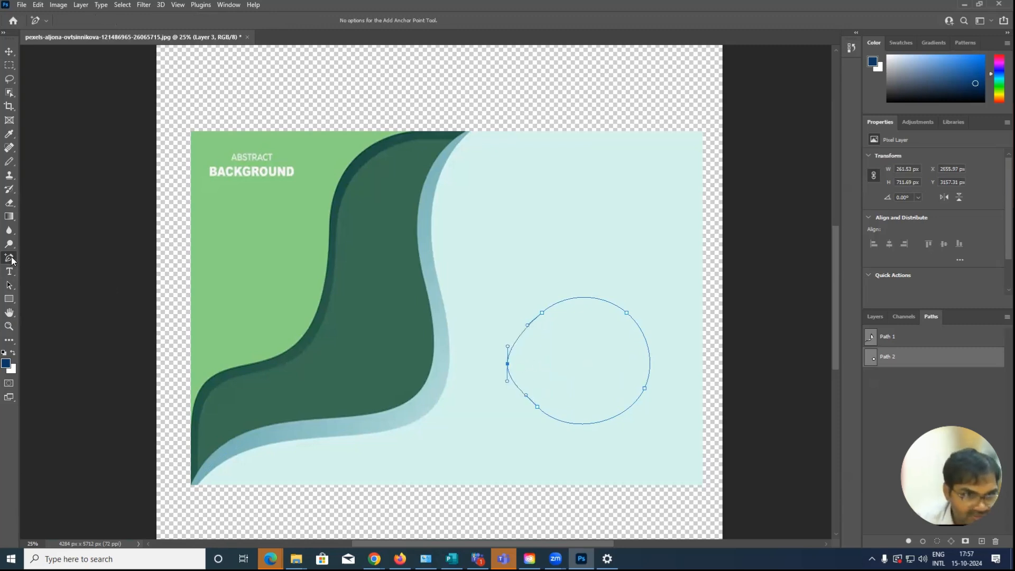
Remove the pulled-out left anchor and the circle's upper-left anchor with the Delete Anchor Point tool
right_click(12, 261)
left_click(53, 299)
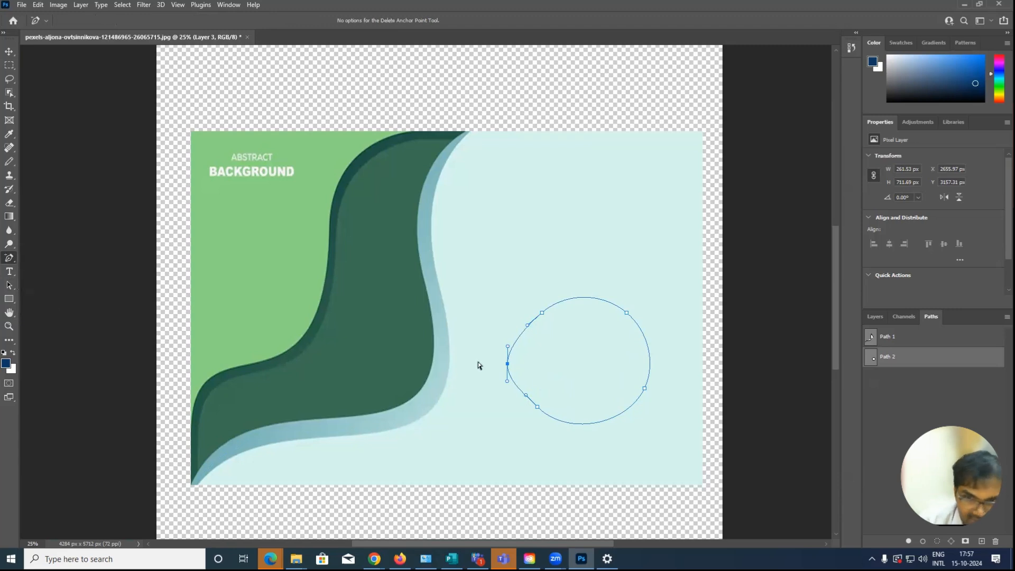
left_click(508, 364)
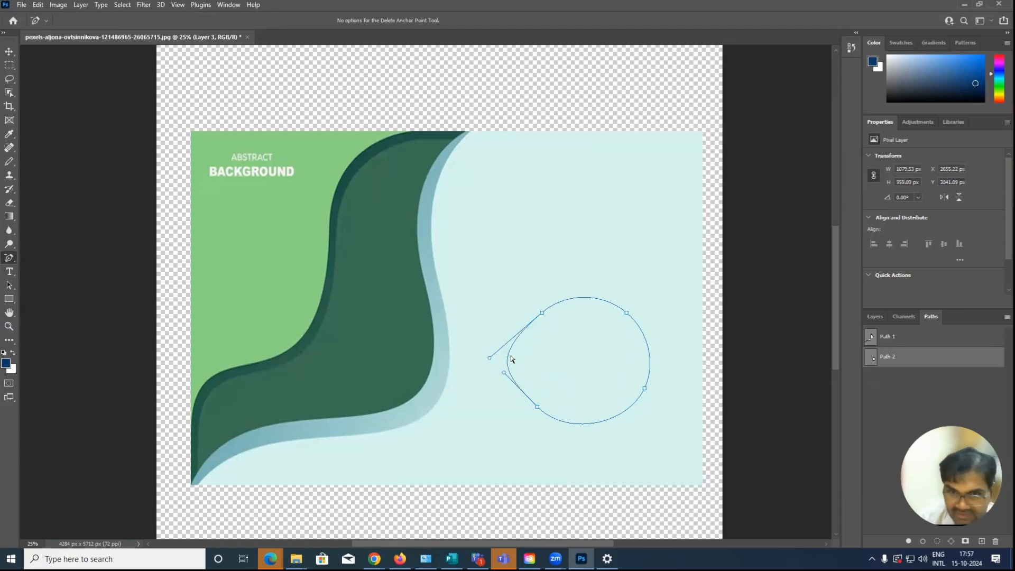
left_click(543, 313)
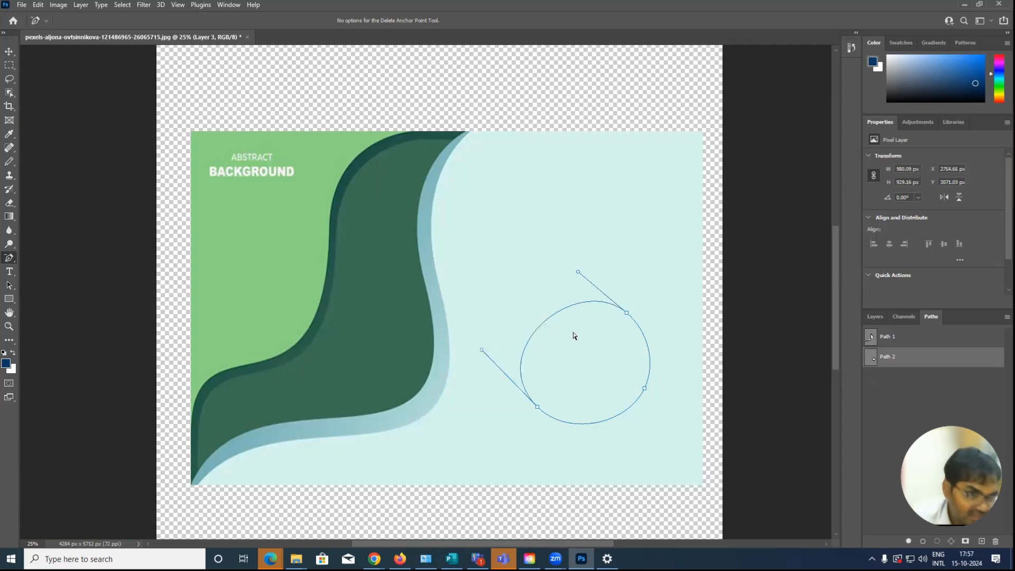
Create another new path and draw a three-anchor L shape with straight segments in the pale area using the Pen tool
right_click(13, 259)
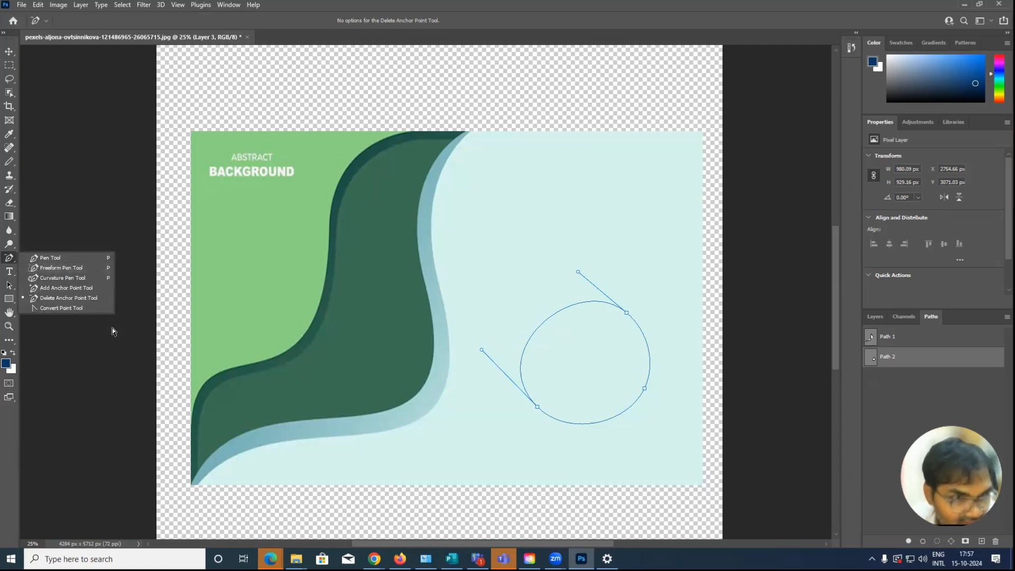
left_click(62, 308)
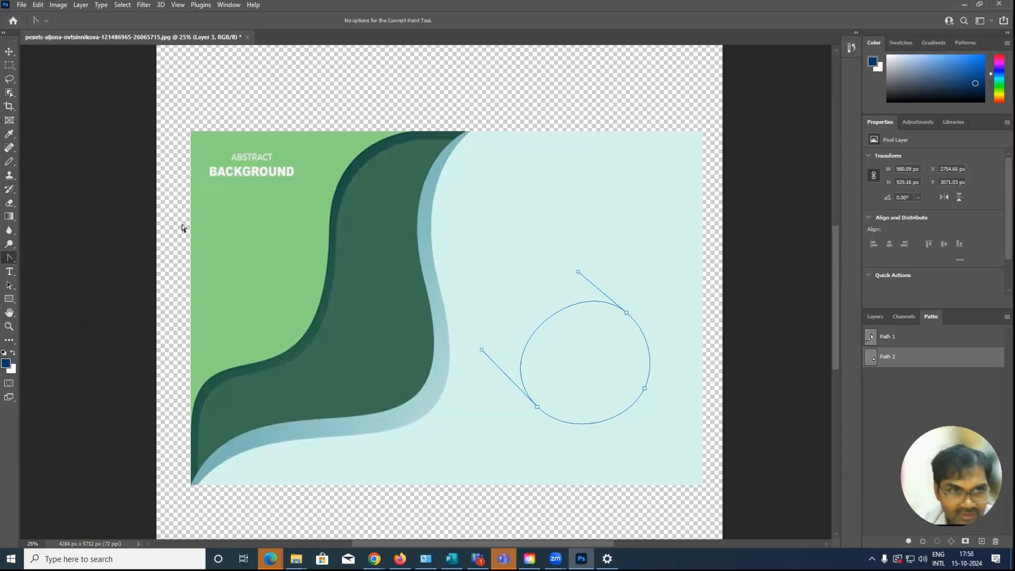
left_click(983, 541)
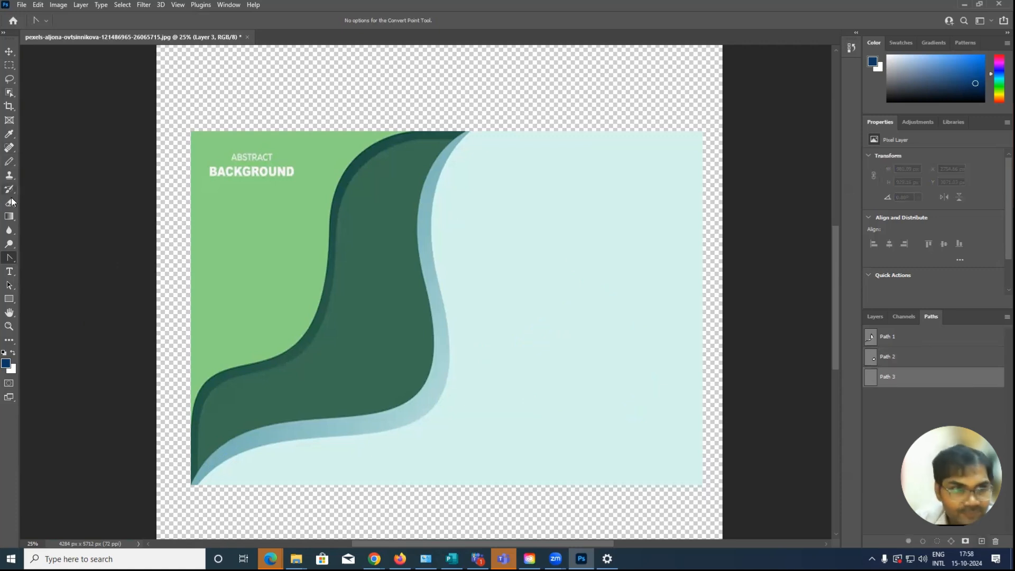
right_click(10, 259)
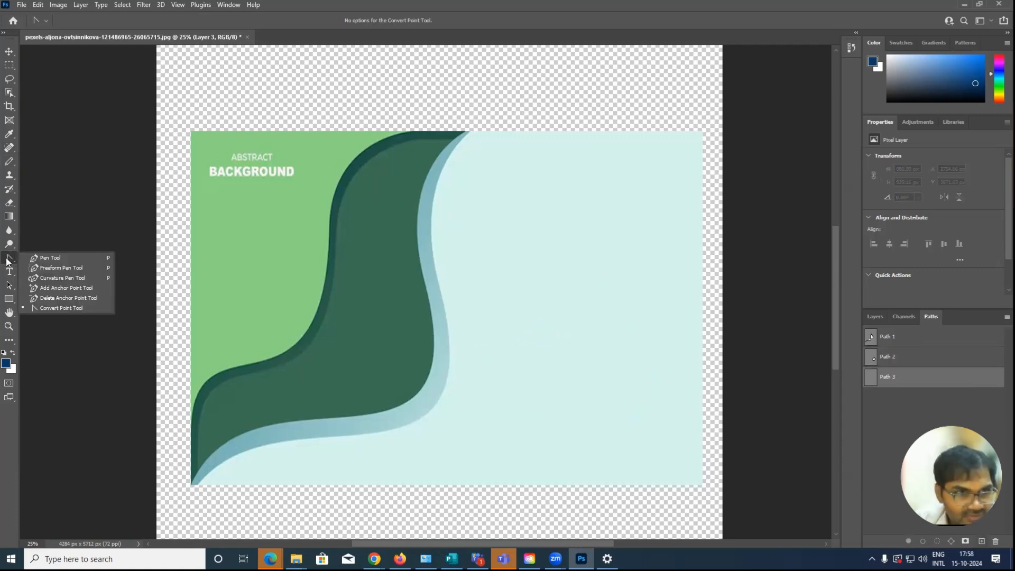
left_click(44, 258)
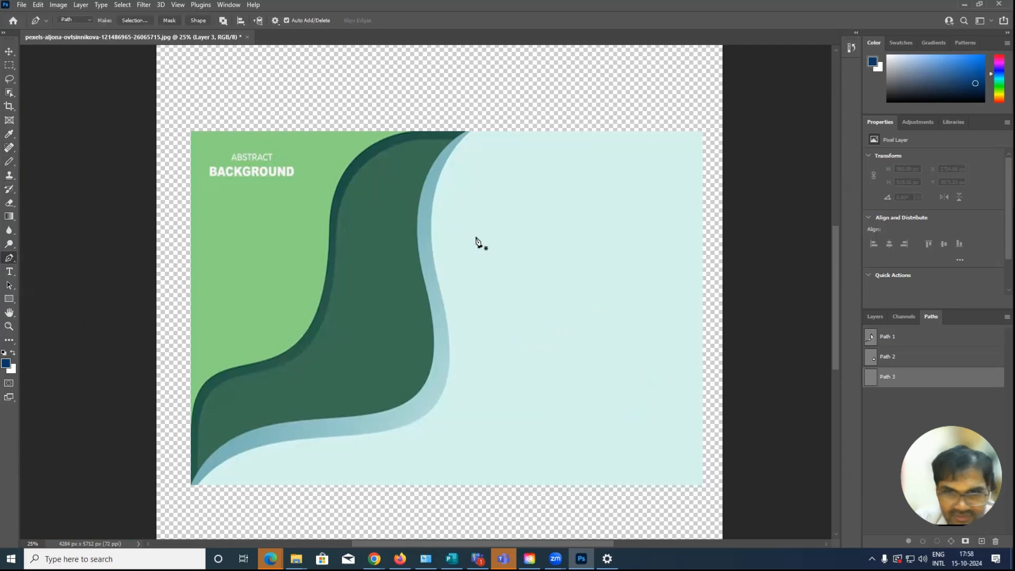
left_click(531, 210)
left_click(543, 315, "shift")
left_click(629, 326, "shift")
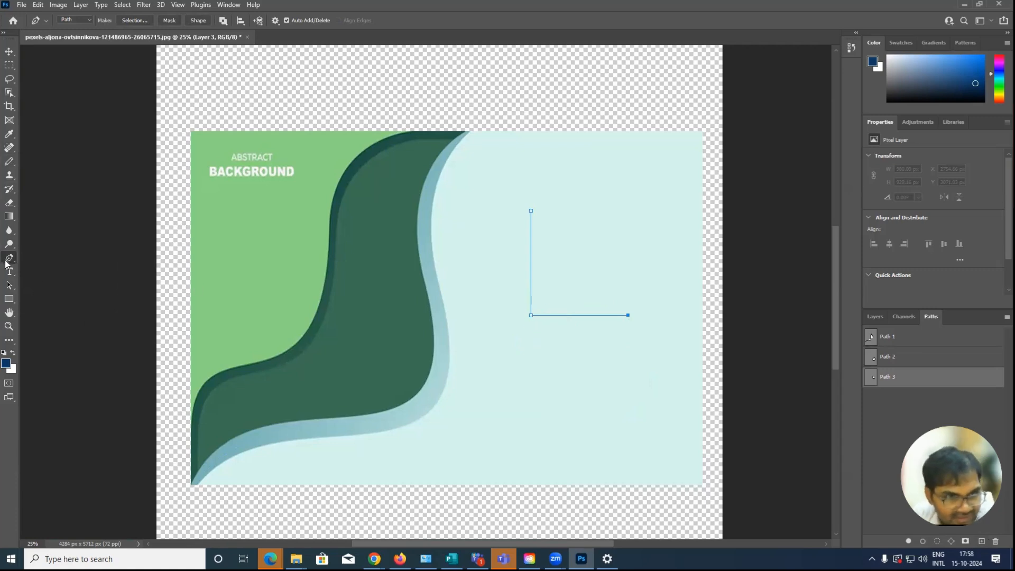
Convert the L shape's corner anchor into a smooth point with the Convert Point tool, pulling its handle toward the lower right
right_click(8, 263)
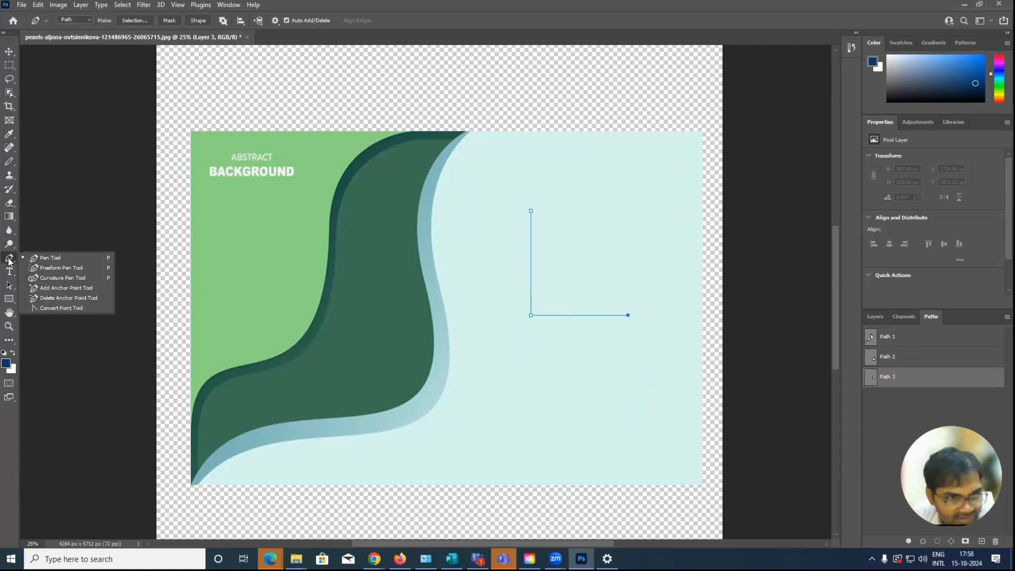
left_click(49, 309)
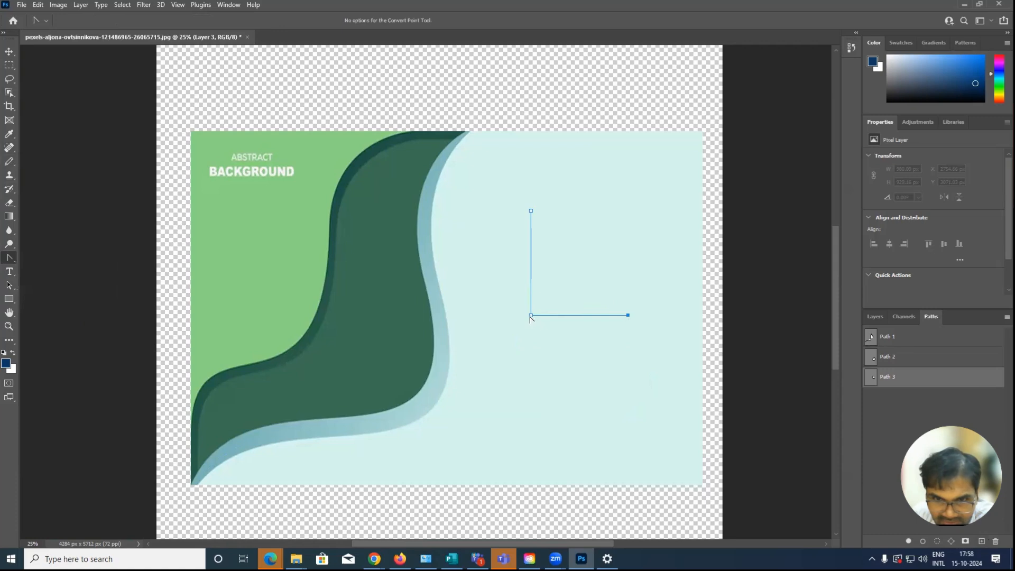
left_click(531, 315)
left_click_drag(531, 316, 561, 350)
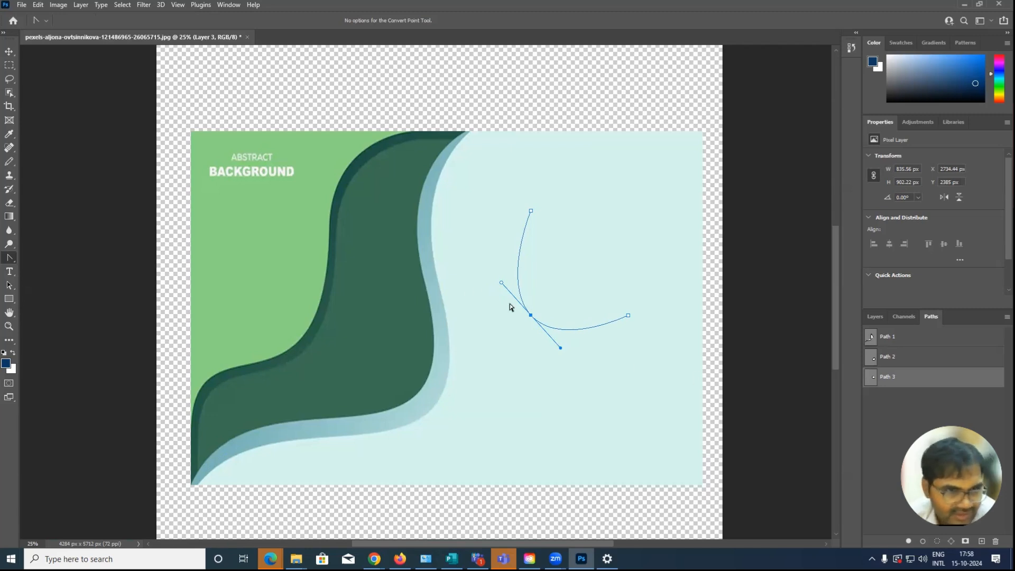
right_click(11, 261)
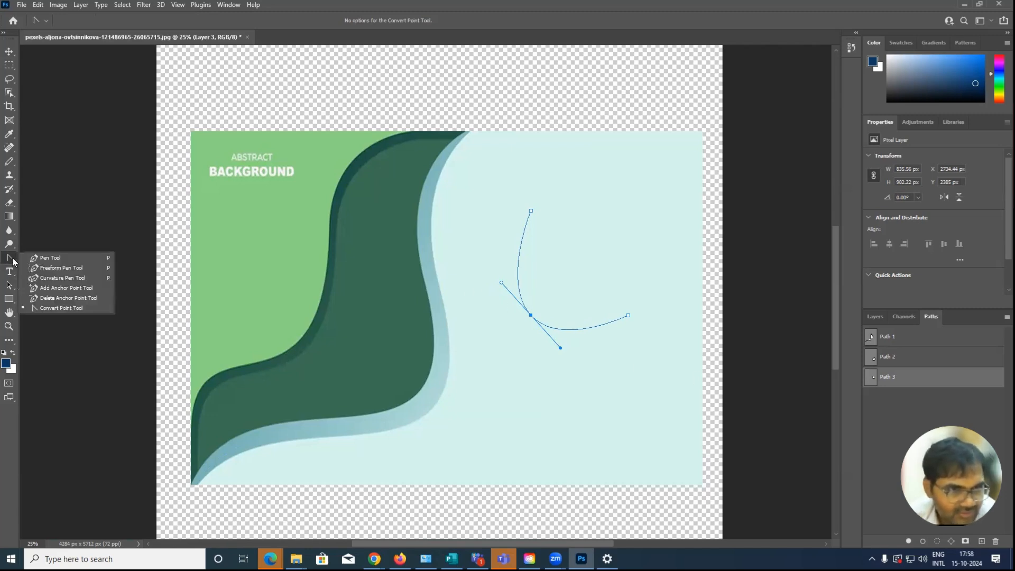